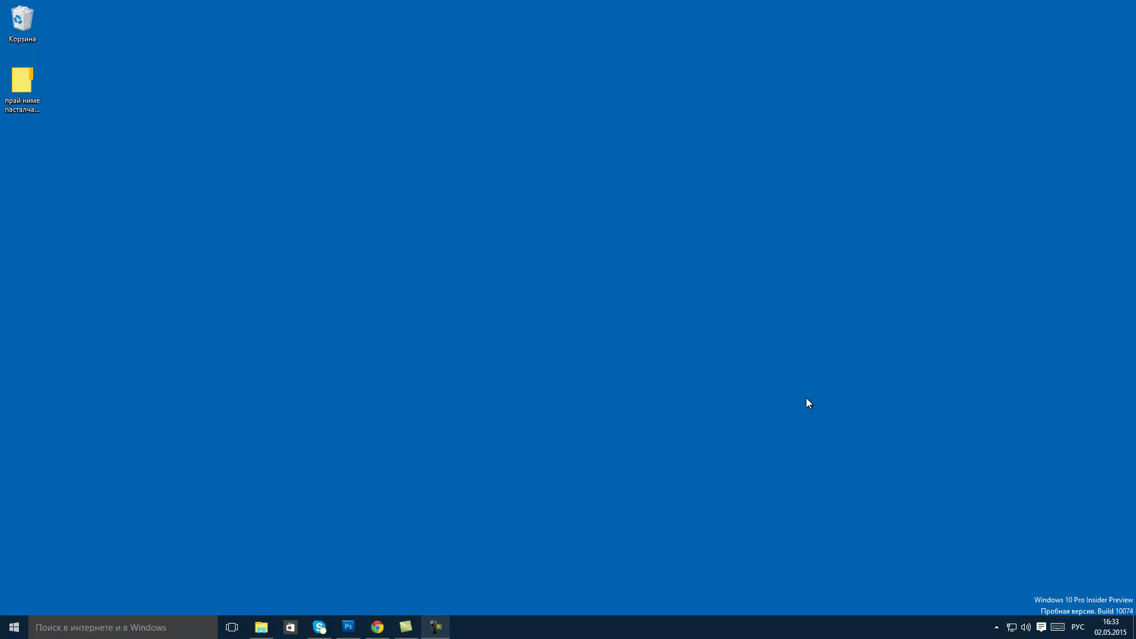
# Start Word 2013 with a new blank document and minimize the Word windows to return to the desktop
pyautogui.click(13, 627)
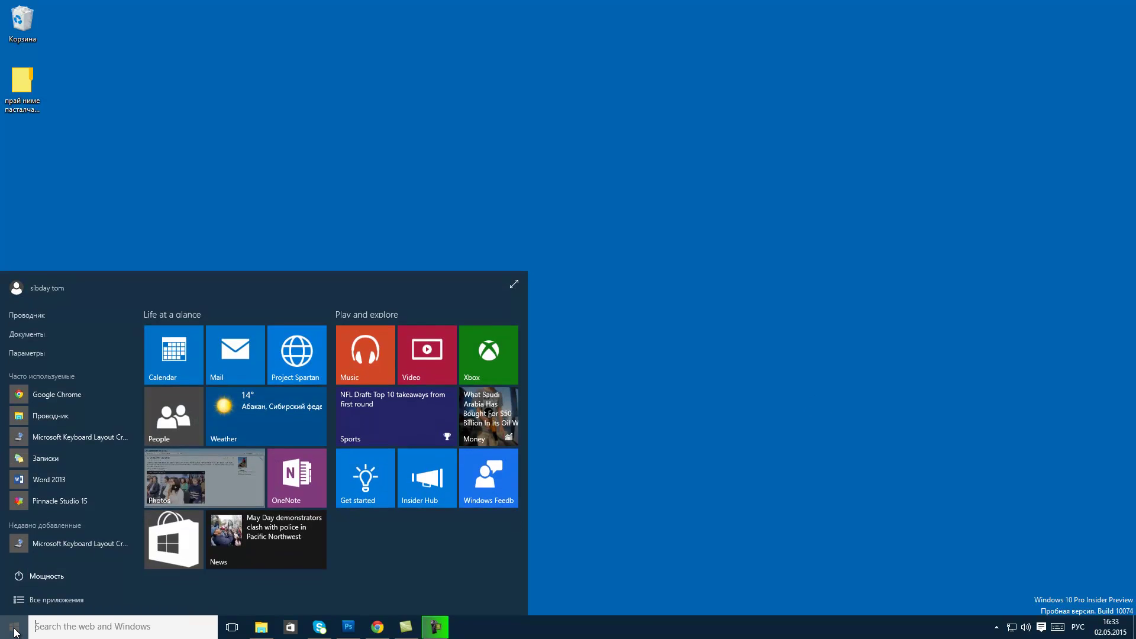
pyautogui.click(50, 479)
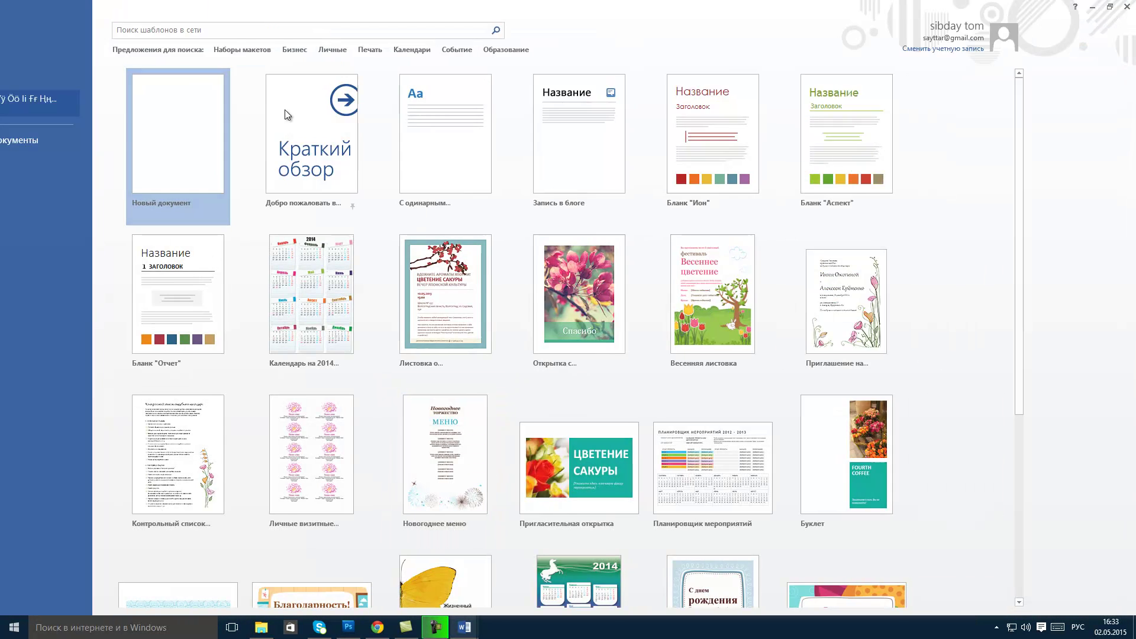
pyautogui.click(286, 109)
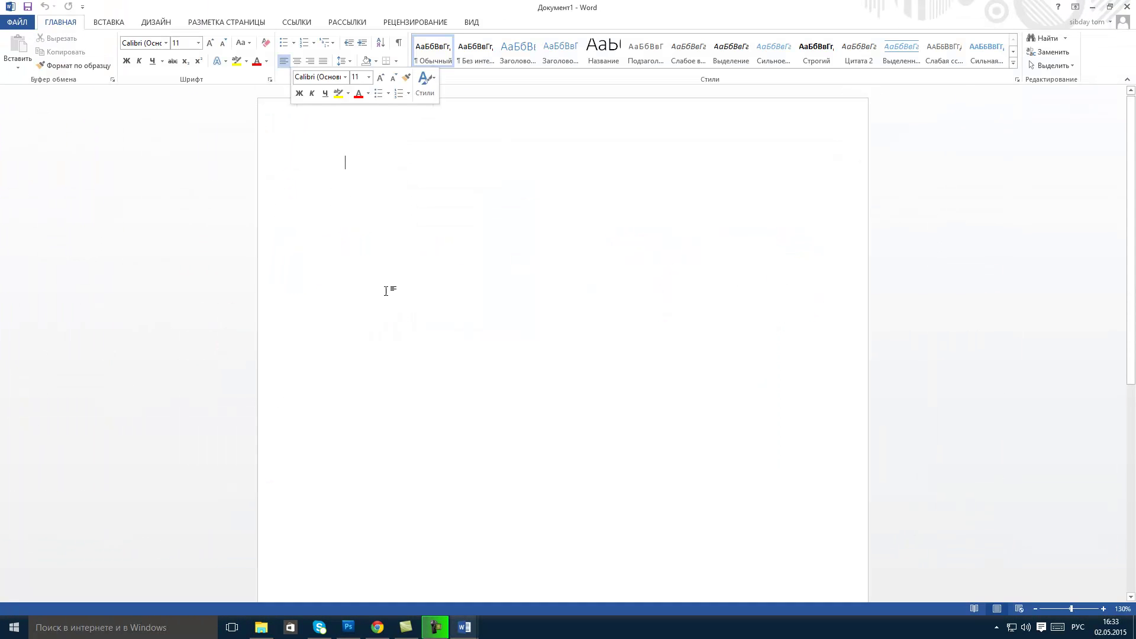
pyautogui.click(354, 165)
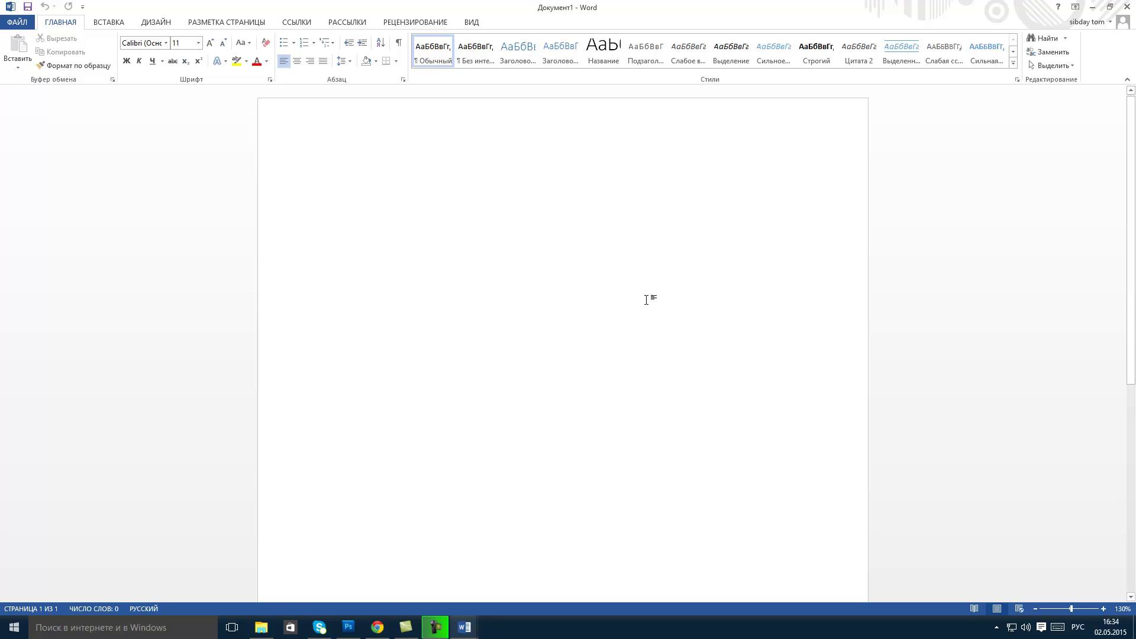
pyautogui.click(1092, 7)
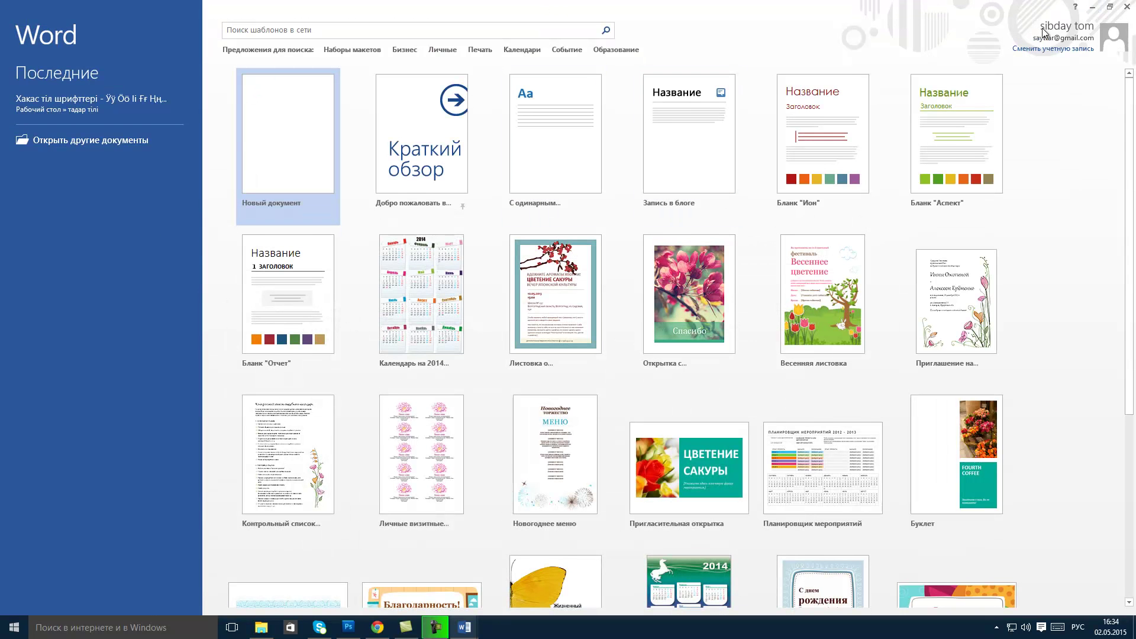
pyautogui.click(1092, 6)
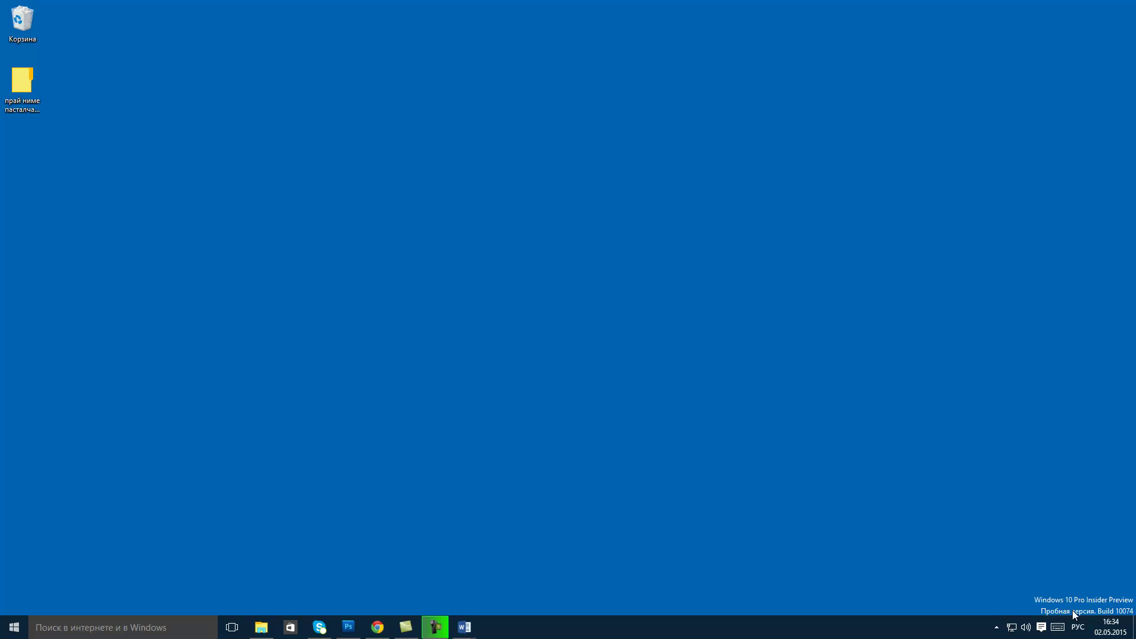
# Open the input language list and examine the installed English, Turkish and Russian keyboard layouts
pyautogui.click(1078, 627)
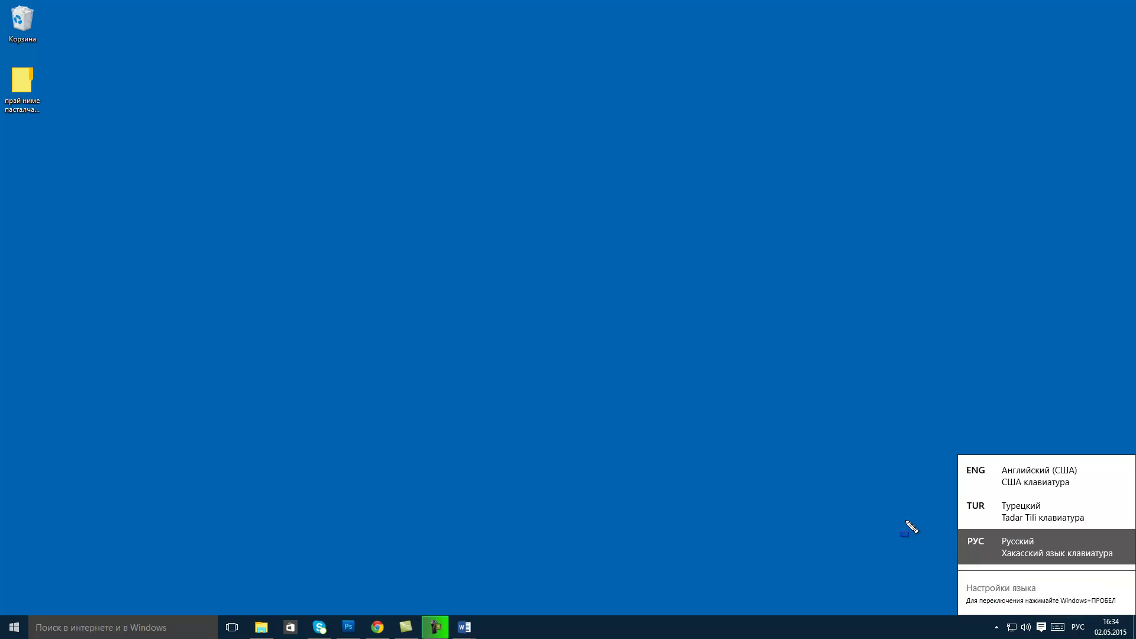
pyautogui.moveTo(934, 527)
pyautogui.mouseDown()
pyautogui.moveTo(1106, 588)
pyautogui.moveTo(1129, 572)
pyautogui.mouseUp()
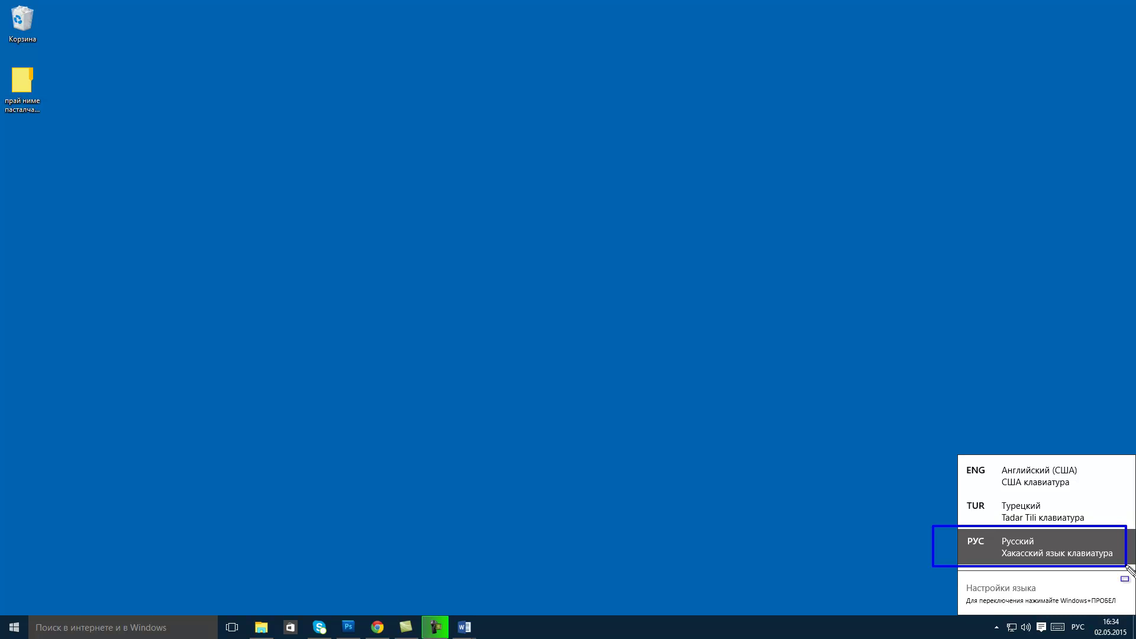
pyautogui.moveTo(926, 487)
pyautogui.mouseDown()
pyautogui.moveTo(1049, 534)
pyautogui.moveTo(1108, 530)
pyautogui.mouseUp()
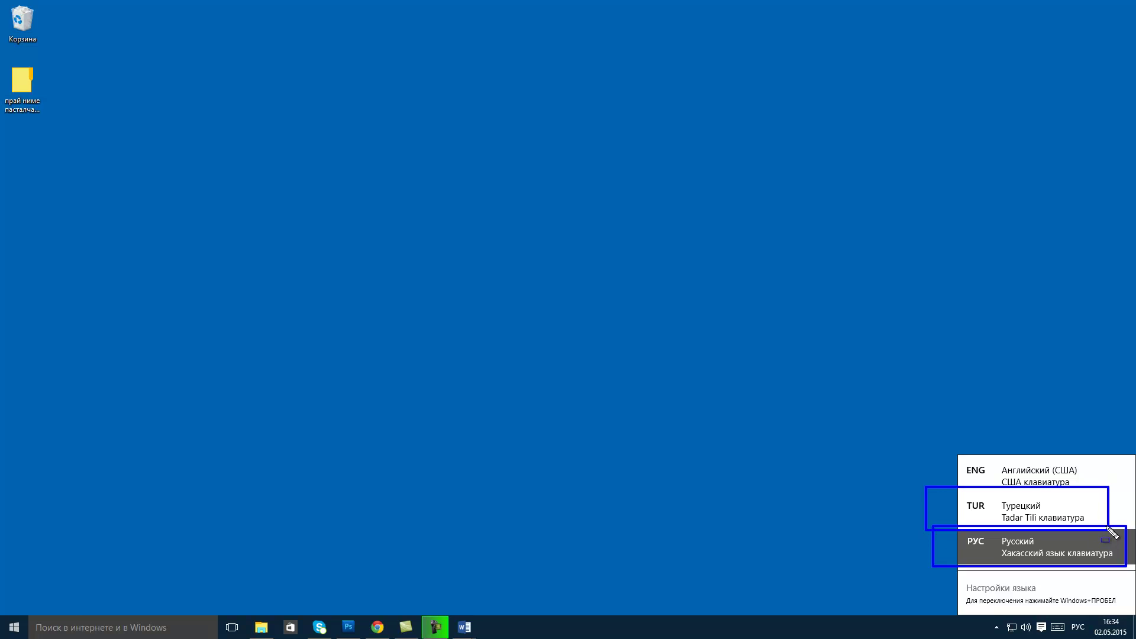
pyautogui.moveTo(923, 443); pyautogui.dragTo(1102, 497)
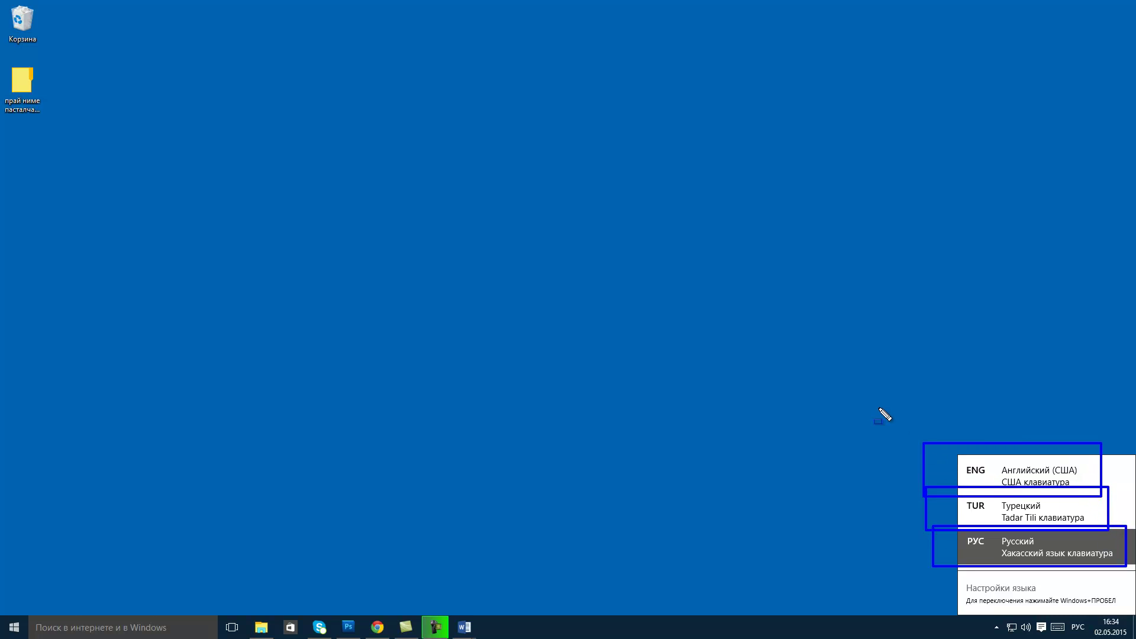
pyautogui.press('Escape')
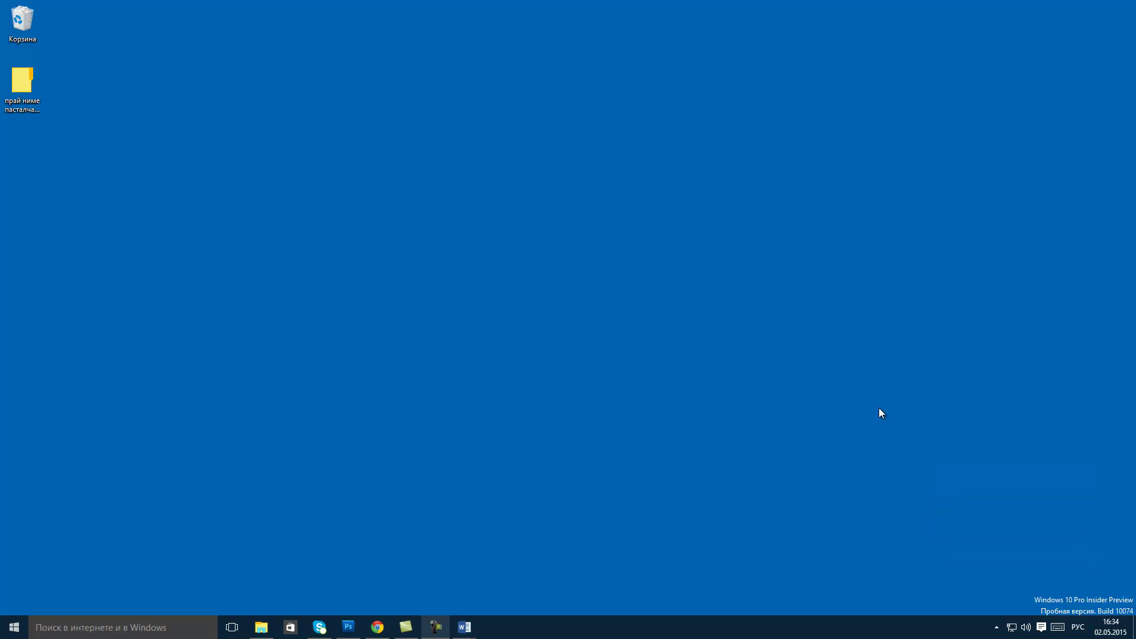
pyautogui.click(1077, 628)
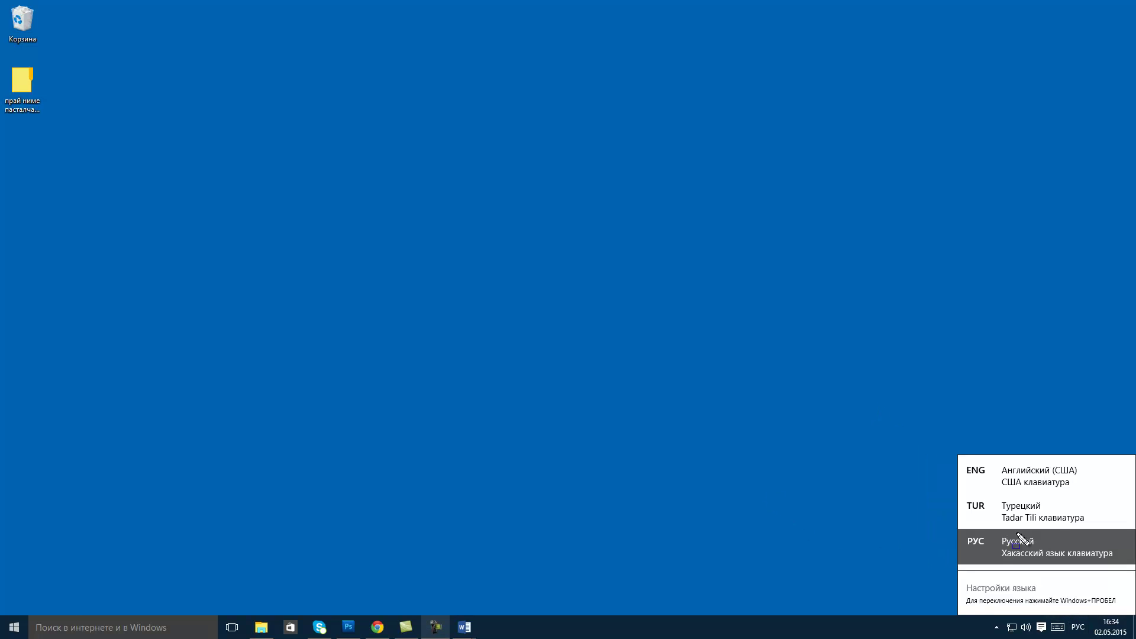
pyautogui.moveTo(954, 531); pyautogui.dragTo(1135, 570)
pyautogui.moveTo(936, 493); pyautogui.dragTo(1103, 535)
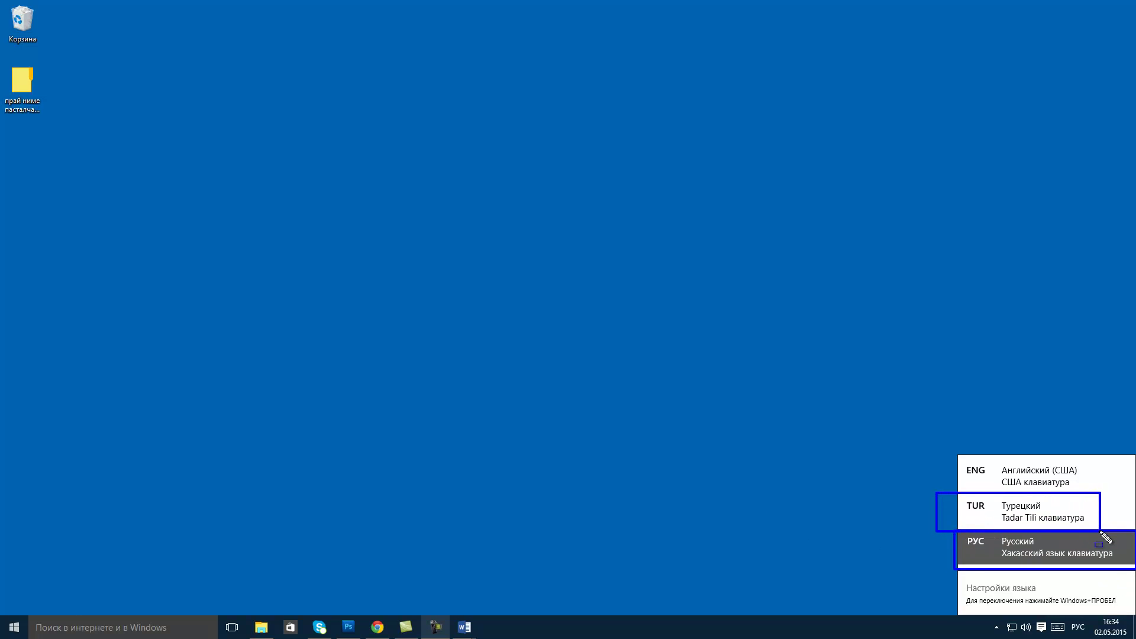
pyautogui.press('Escape')
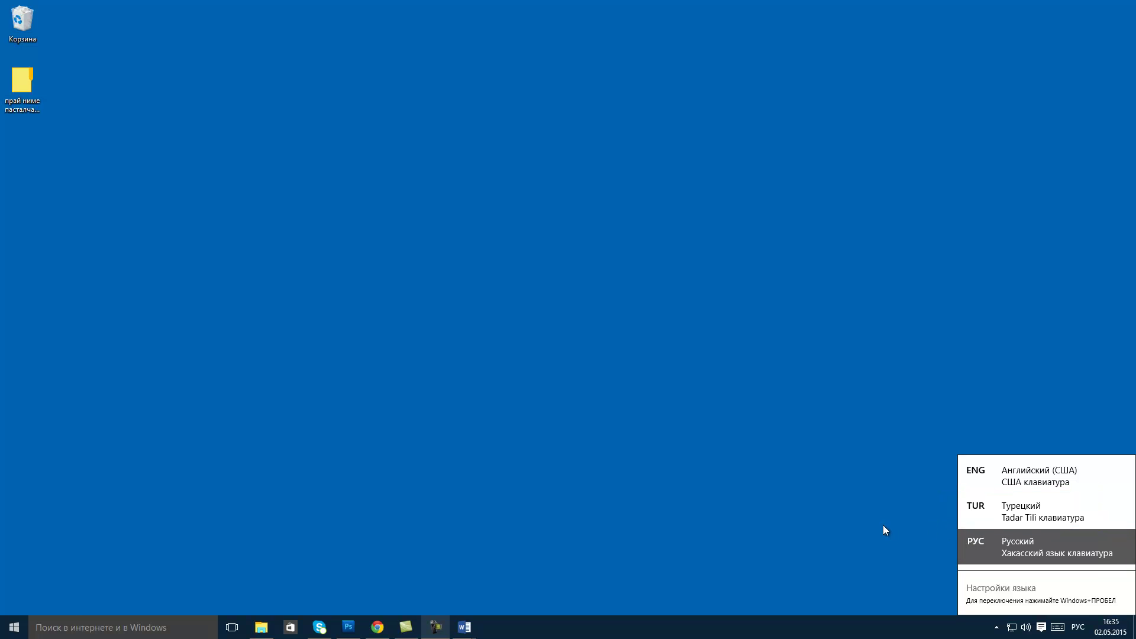
pyautogui.click(656, 420)
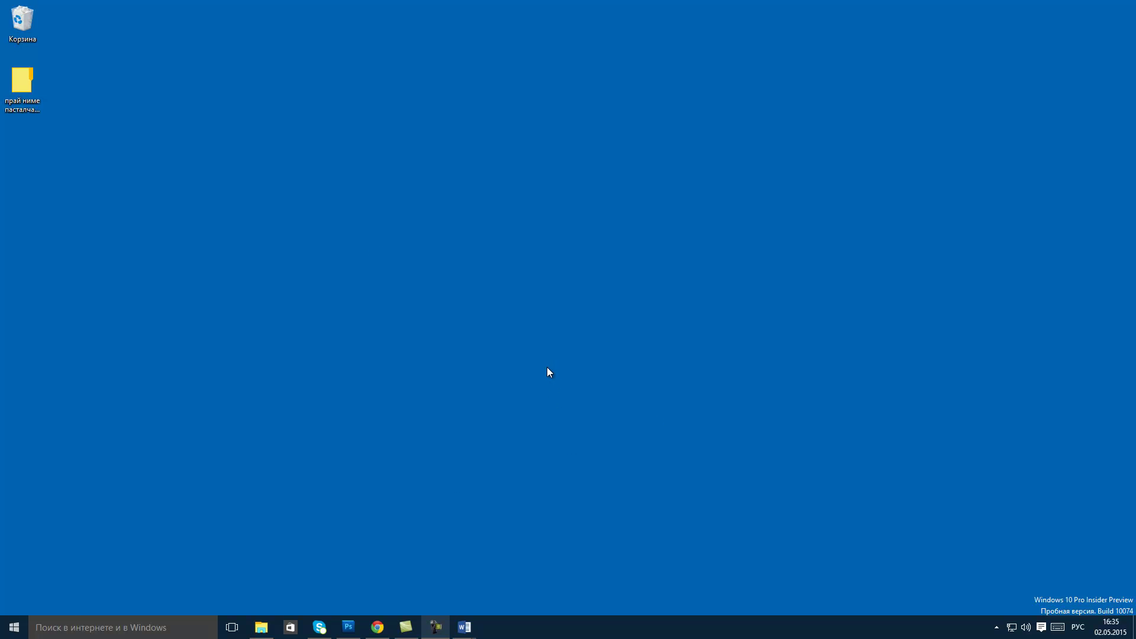
# Create a desktop folder named with repeated upper- and lowercase letters Ӱ, Ӧ, І, Ғ, Ң and Ҷ, and move it slightly lower
pyautogui.rightClick(342, 139)
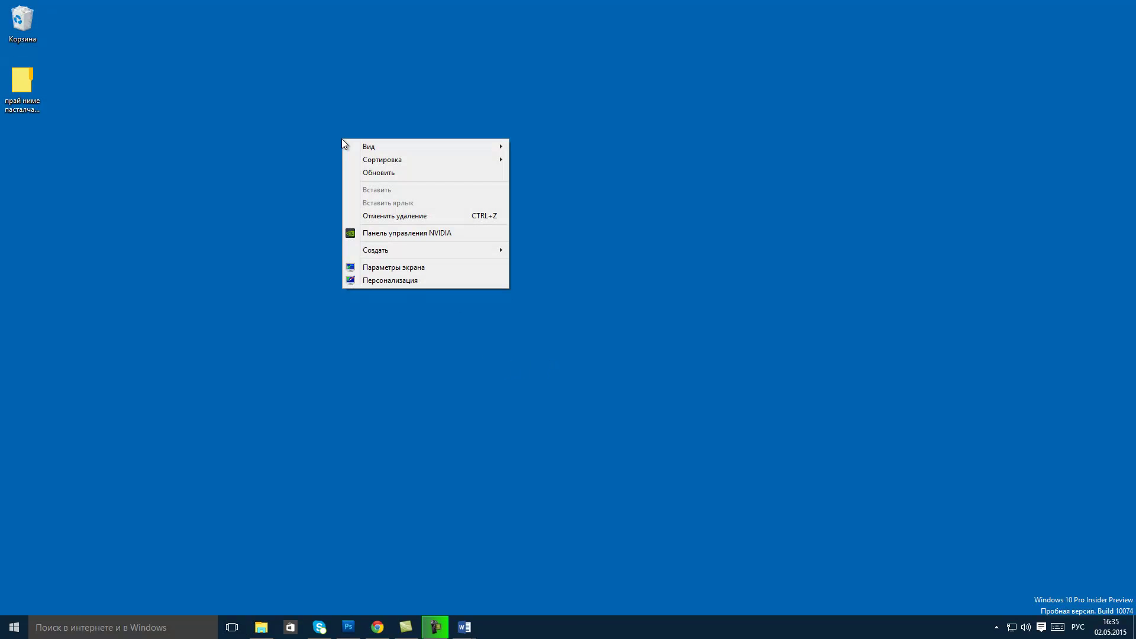
pyautogui.moveTo(386, 254)
pyautogui.click(559, 249)
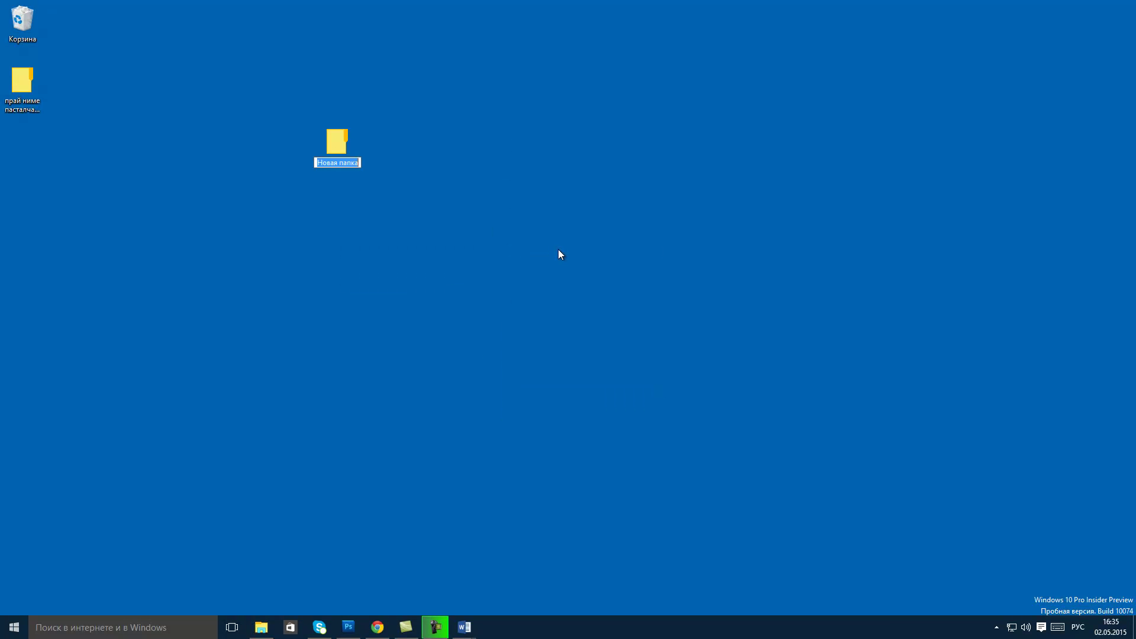
pyautogui.write('ууууууу')
pyautogui.write('ÖÖÖööö')
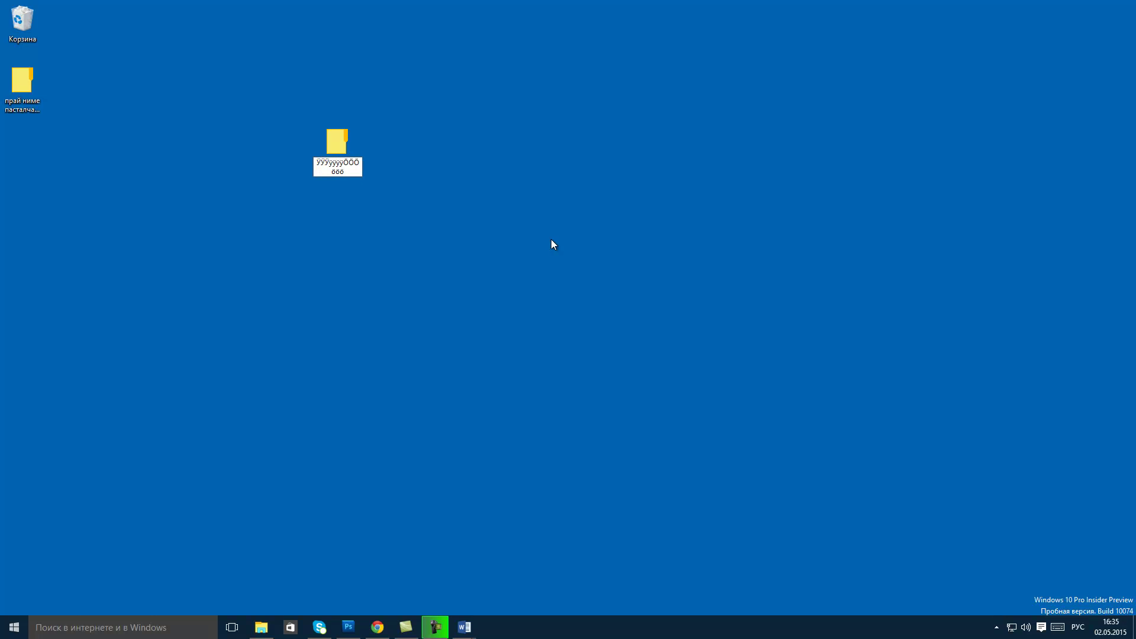
pyautogui.write('iiiIIIIFFrrrҢҢҢңңңҶҶҶҷҷҷҷ')
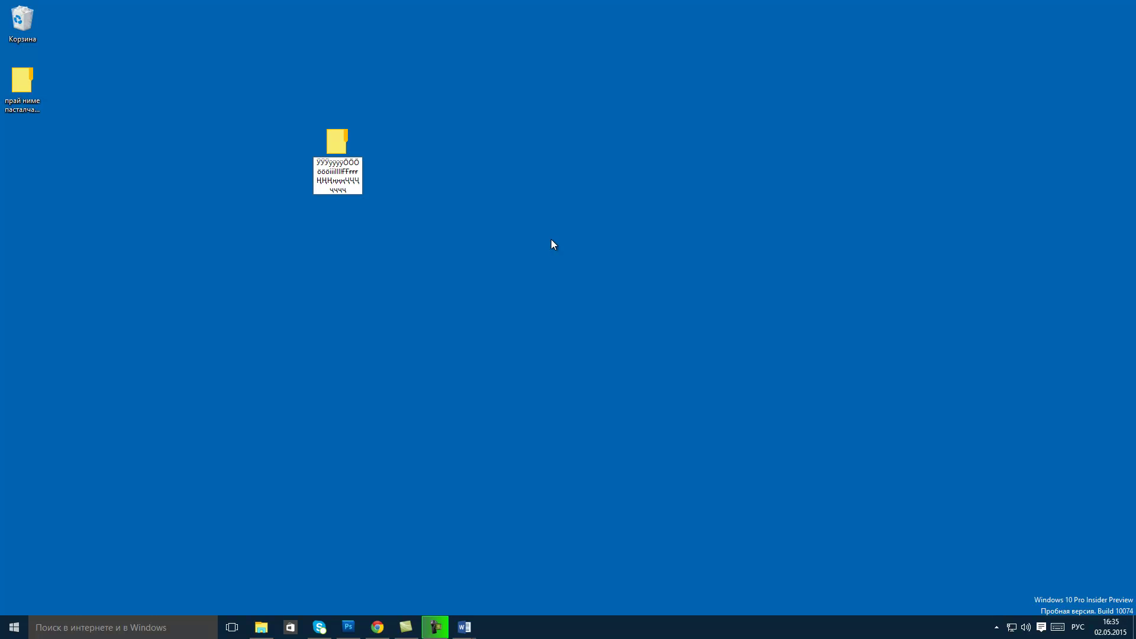
pyautogui.press('Return')
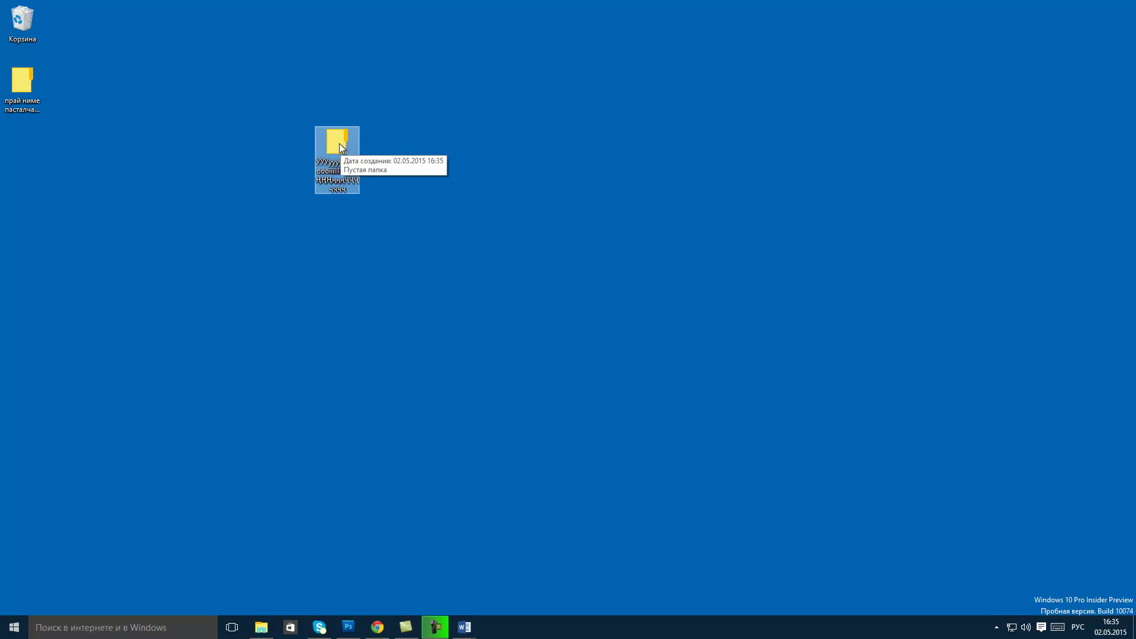
pyautogui.moveTo(337, 141); pyautogui.dragTo(389, 244)
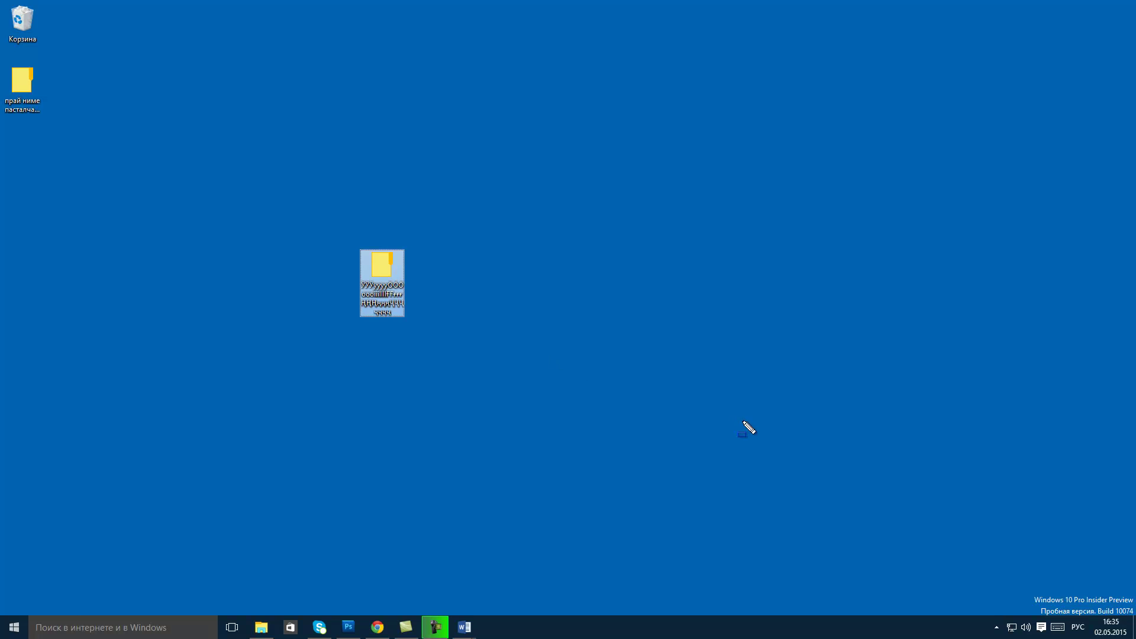
pyautogui.moveTo(1016, 574); pyautogui.dragTo(982, 453)
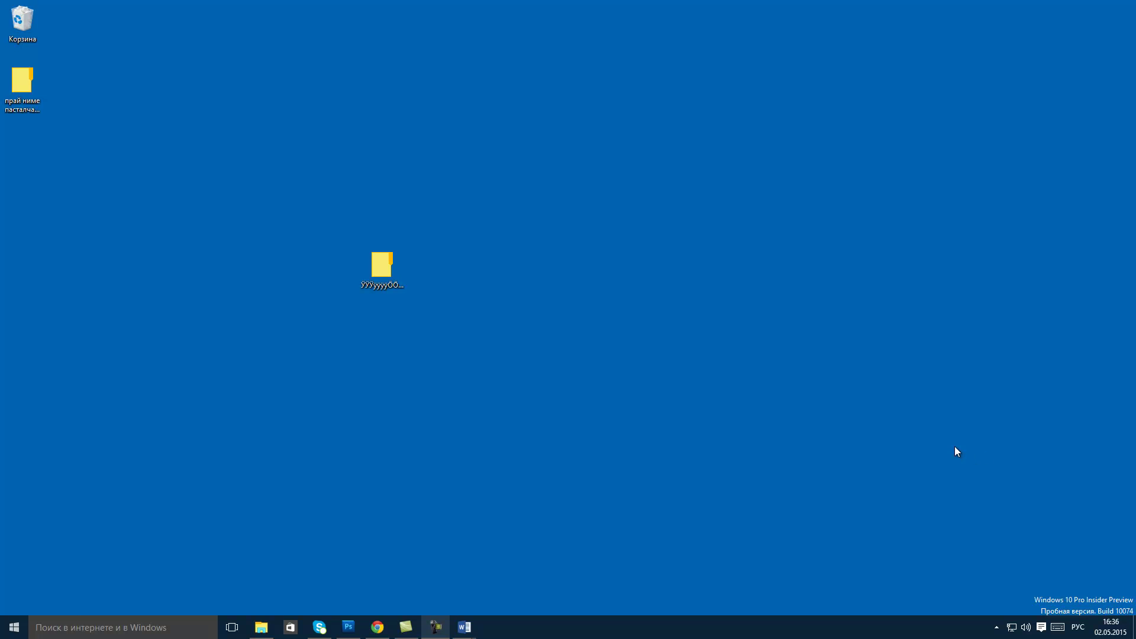
# Open the new folder to view its full name, look at the drives under Этот компьютер and close the window
pyautogui.doubleClick(380, 272)
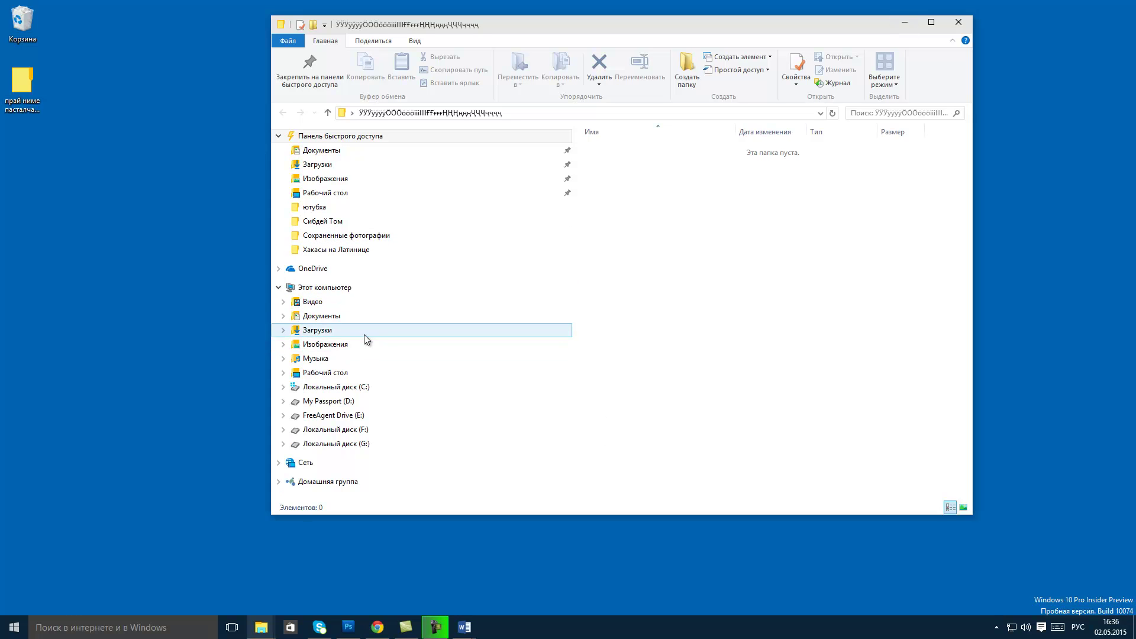
pyautogui.click(374, 289)
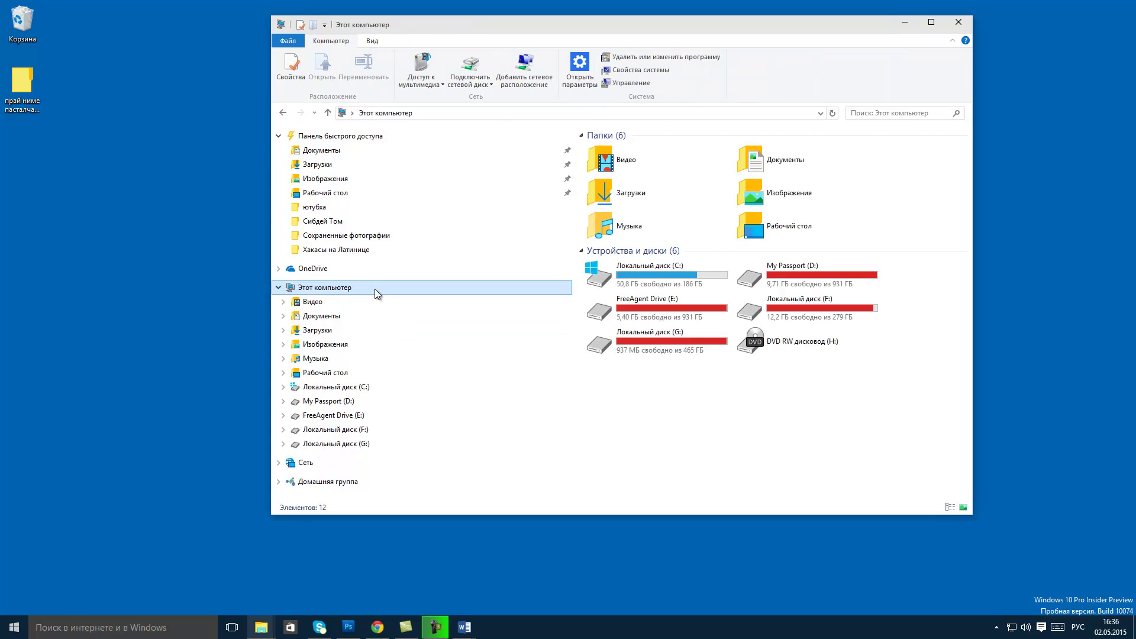
pyautogui.click(672, 282)
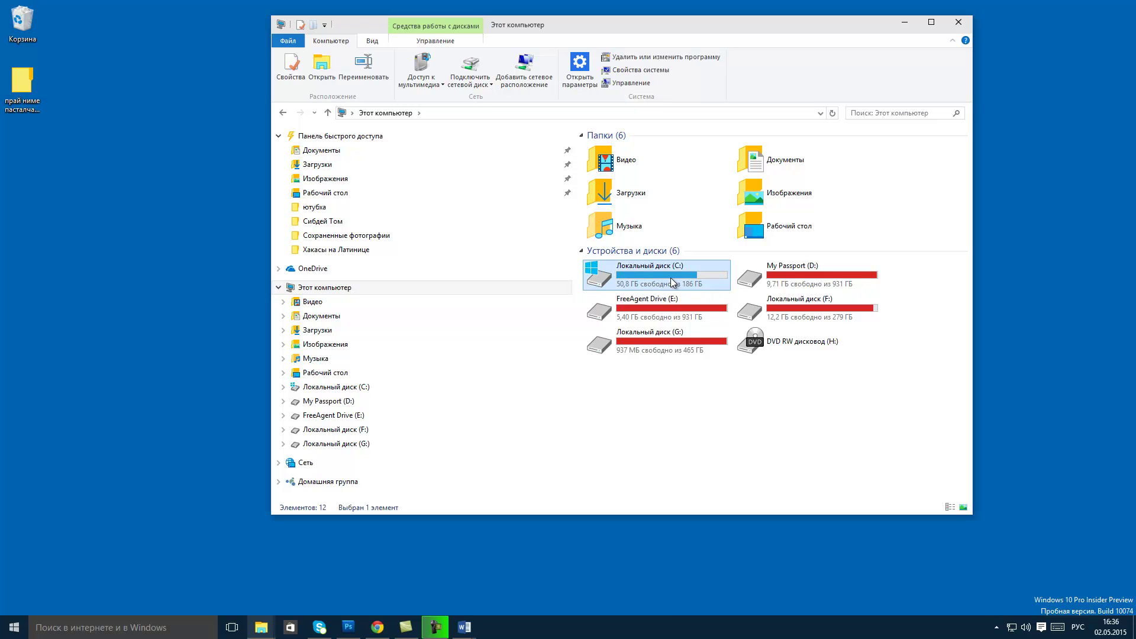
pyautogui.click(958, 22)
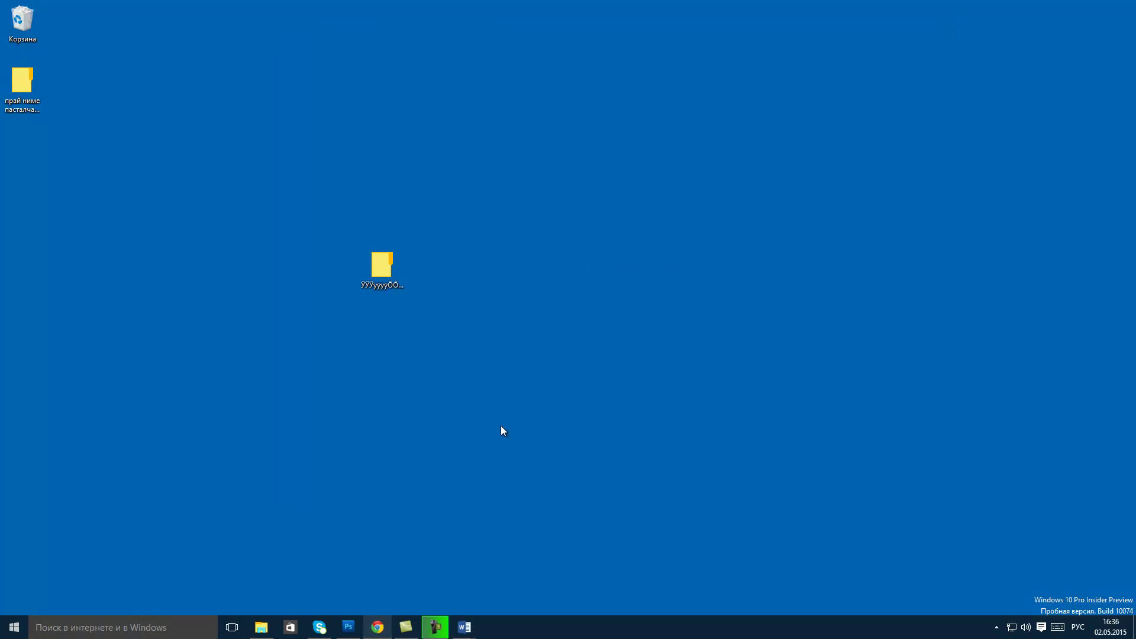
# Move the folder with the Khakas letters to the upper middle of the desktop and deselect it
pyautogui.click(386, 273)
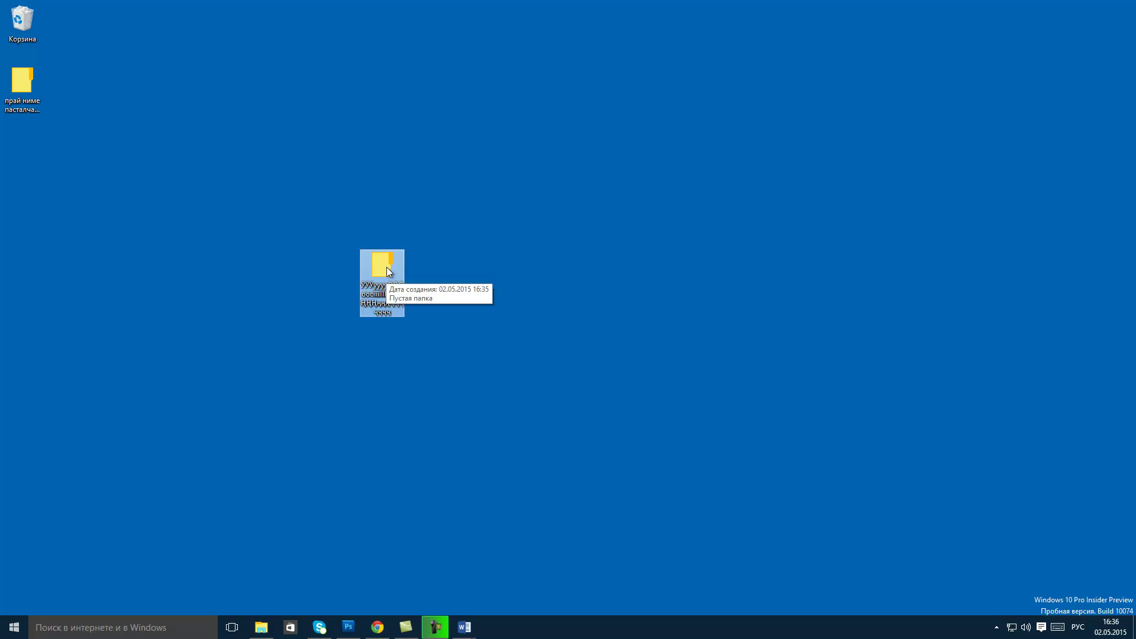
pyautogui.click(450, 390)
pyautogui.click(385, 296)
pyautogui.moveTo(384, 269); pyautogui.dragTo(585, 53)
pyautogui.click(642, 172)
# Check the active input language, switch to the blank Word document and enter two lines: ӰӰӱӱӦӦӦӧӧӧІІІіііі and ҒҒҒҒғғғғҢҢҢңңңҶҶҶҷҷҷ
pyautogui.click(1076, 628)
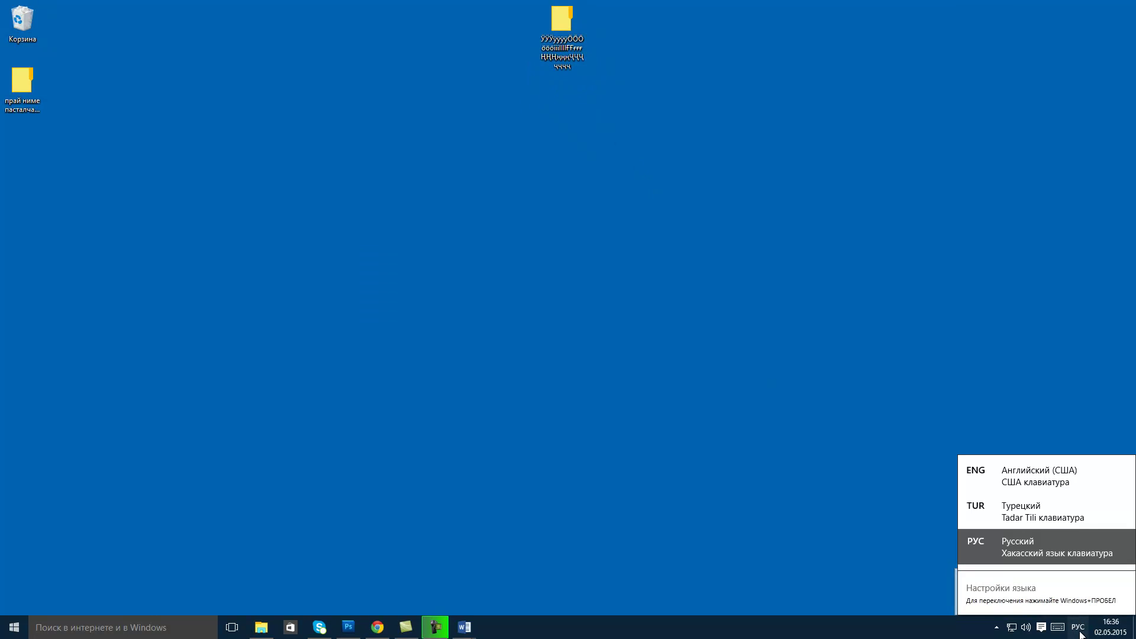
pyautogui.click(799, 472)
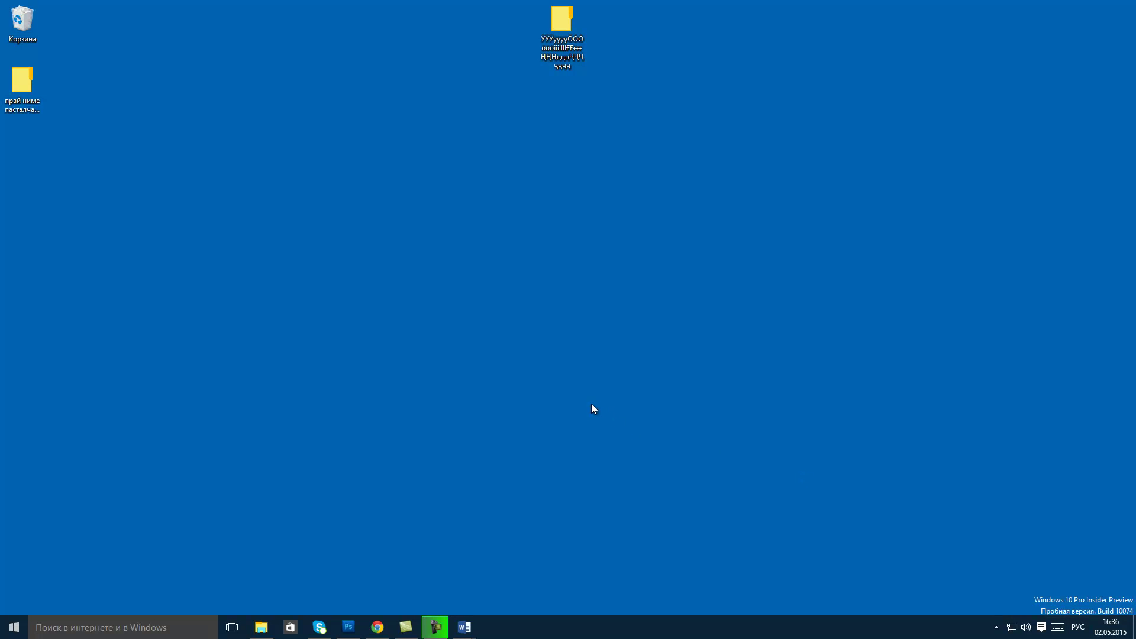
pyautogui.moveTo(466, 630)
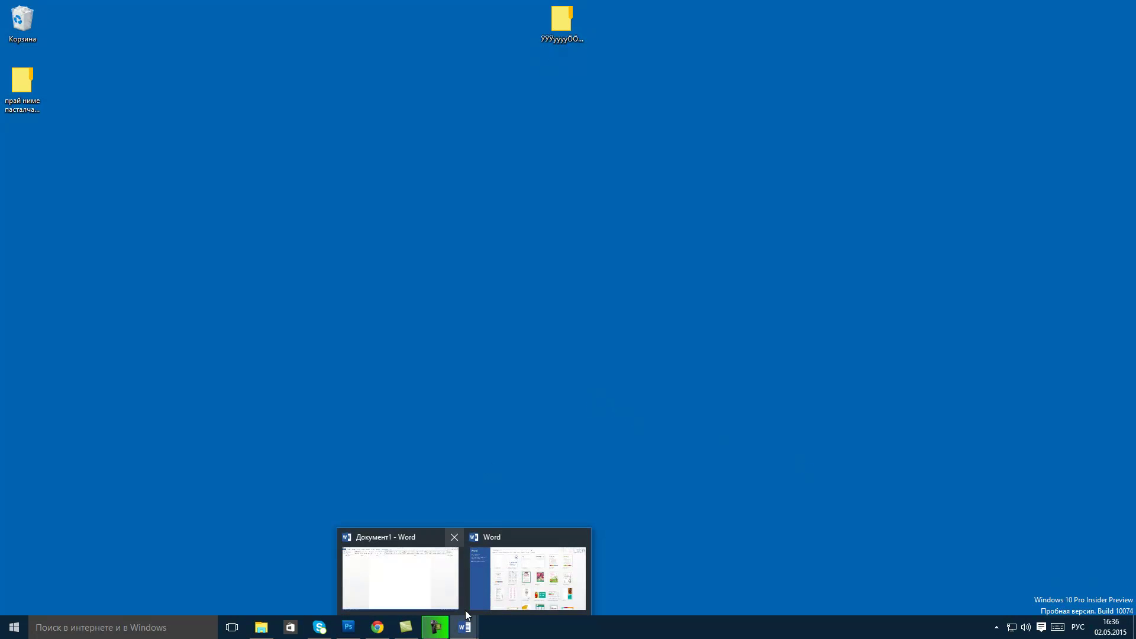
pyautogui.click(442, 571)
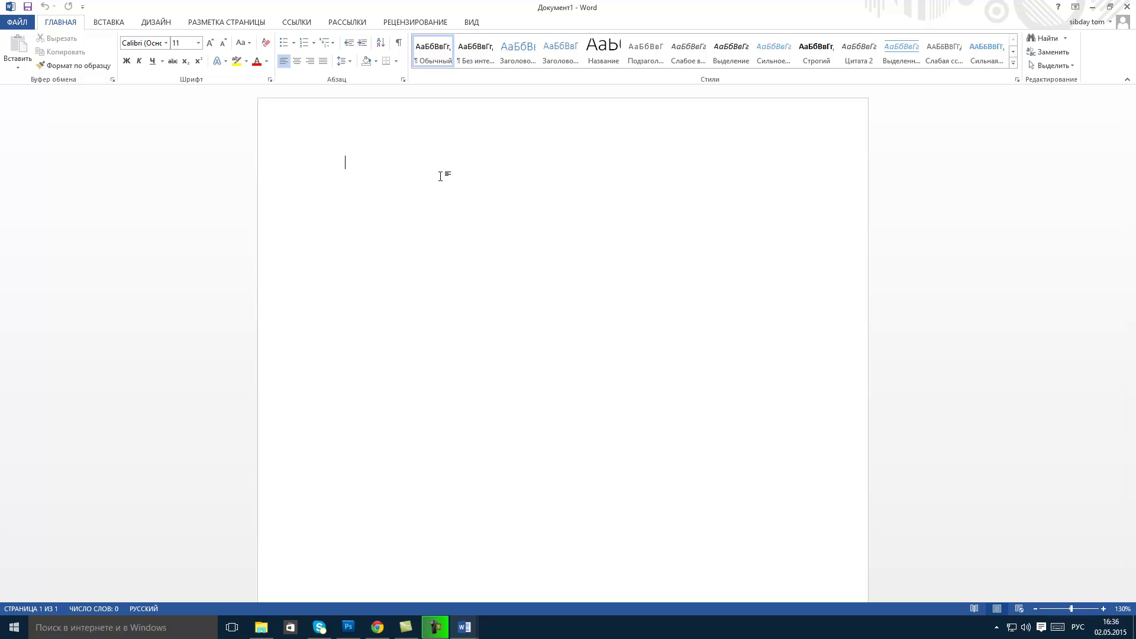
pyautogui.write('ŸŸÿÿÖÖÖööö')
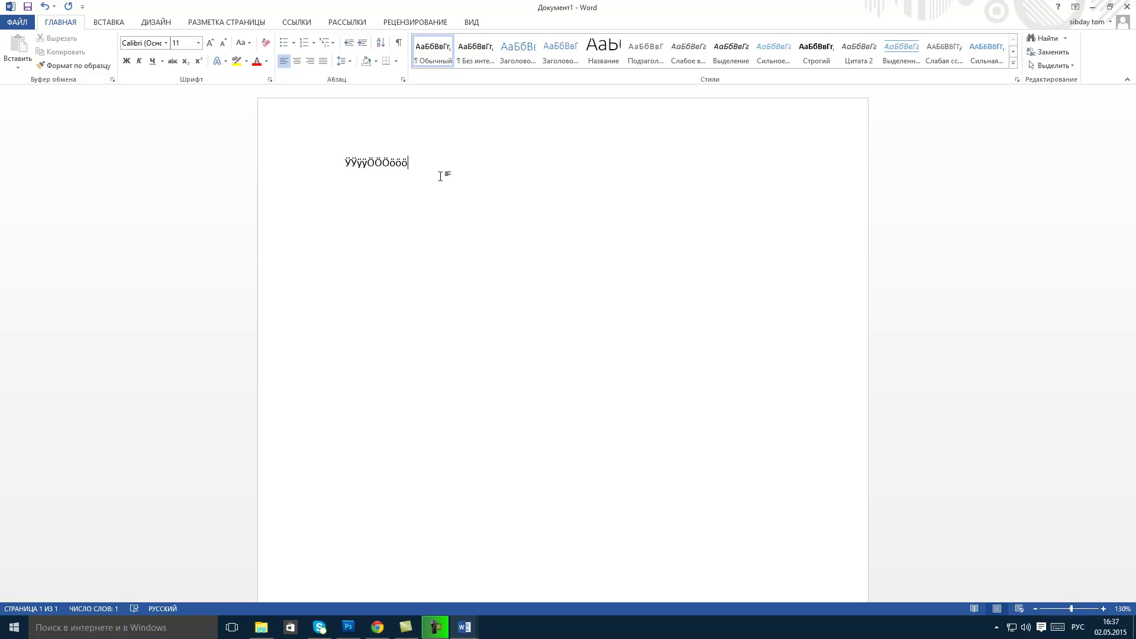
pyautogui.write('IIIiiii')
pyautogui.press('Return')
pyautogui.write('ƑƑƑƑƒƒƒƒҢҢҢңңңҶҶҶҷҷҷ')
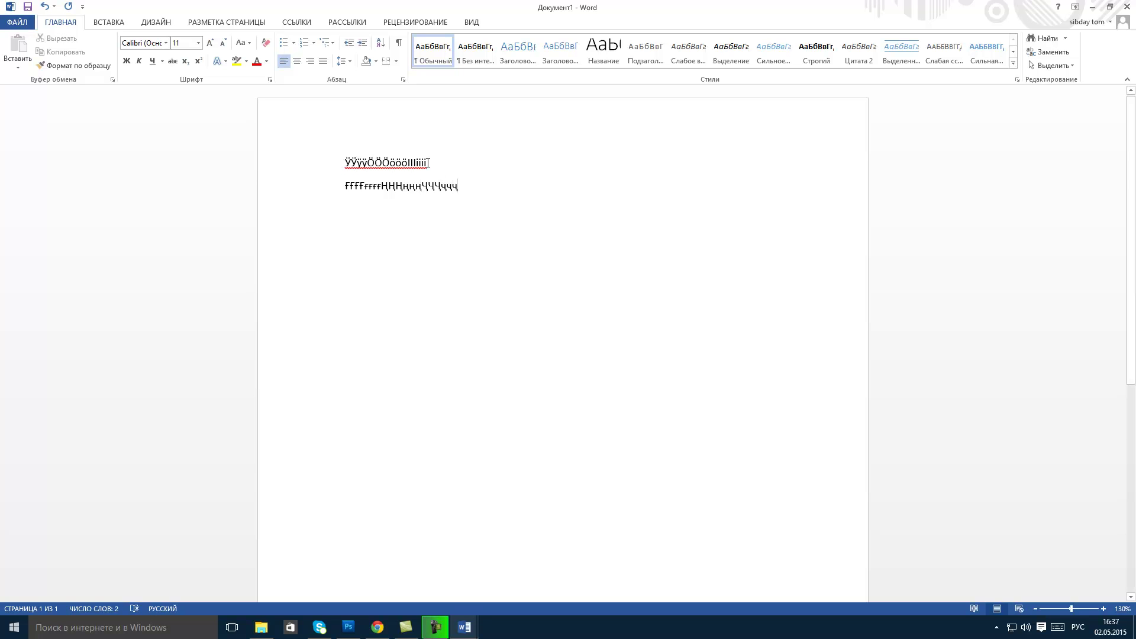
# Set the font size of both lines of Khakas letters to 26
pyautogui.moveTo(479, 197); pyautogui.dragTo(338, 168)
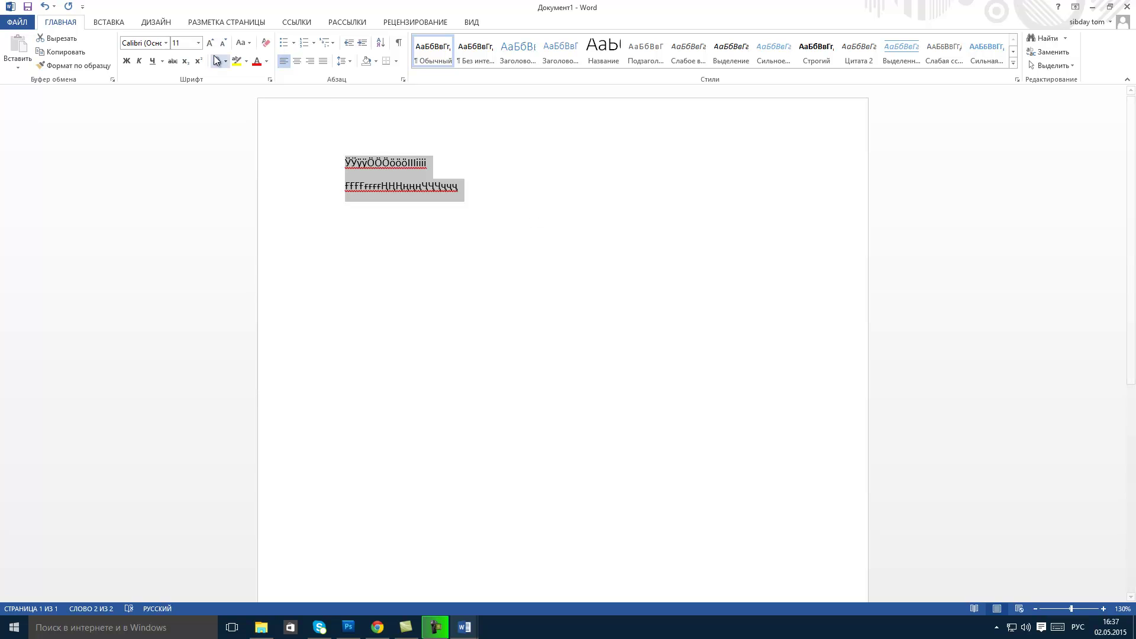
pyautogui.click(199, 43)
pyautogui.click(188, 178)
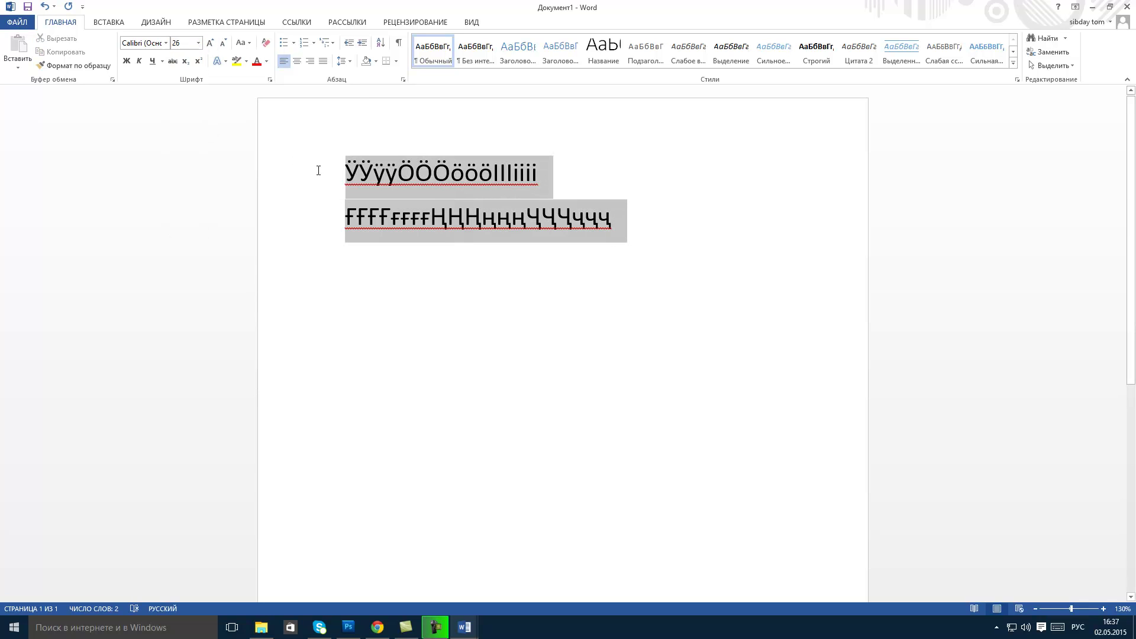
# Append выьамтдлва to the second line, add the lines Ми, Ваи, Ыва, И, Ыви and ыв below it, and select all the text
pyautogui.click(674, 234)
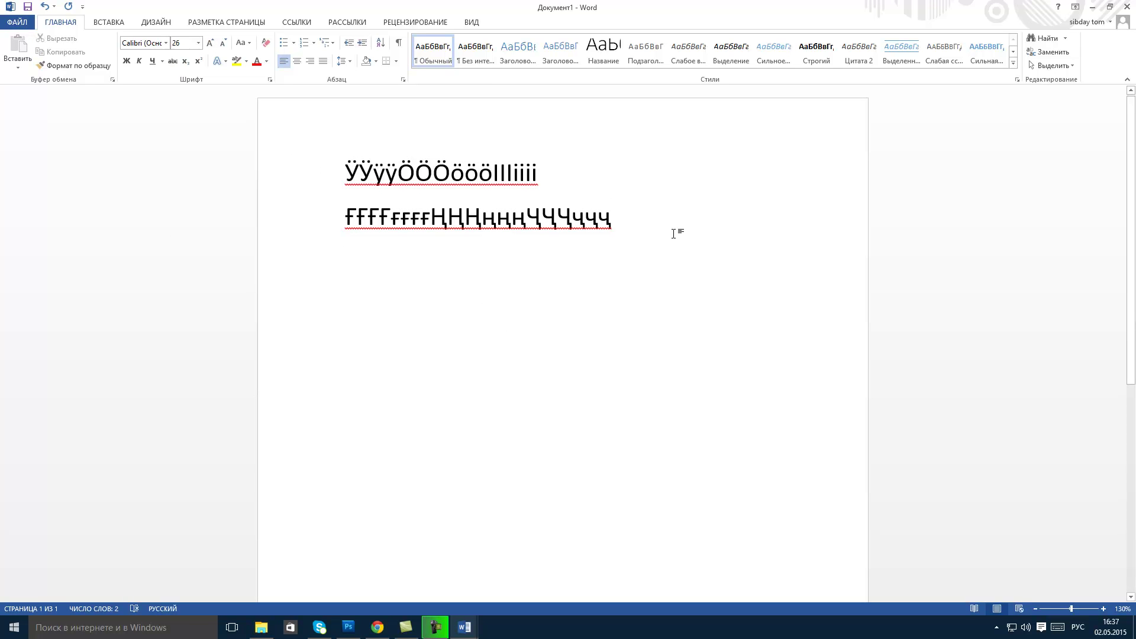
pyautogui.write('выьамтдлва')
pyautogui.press('Return')
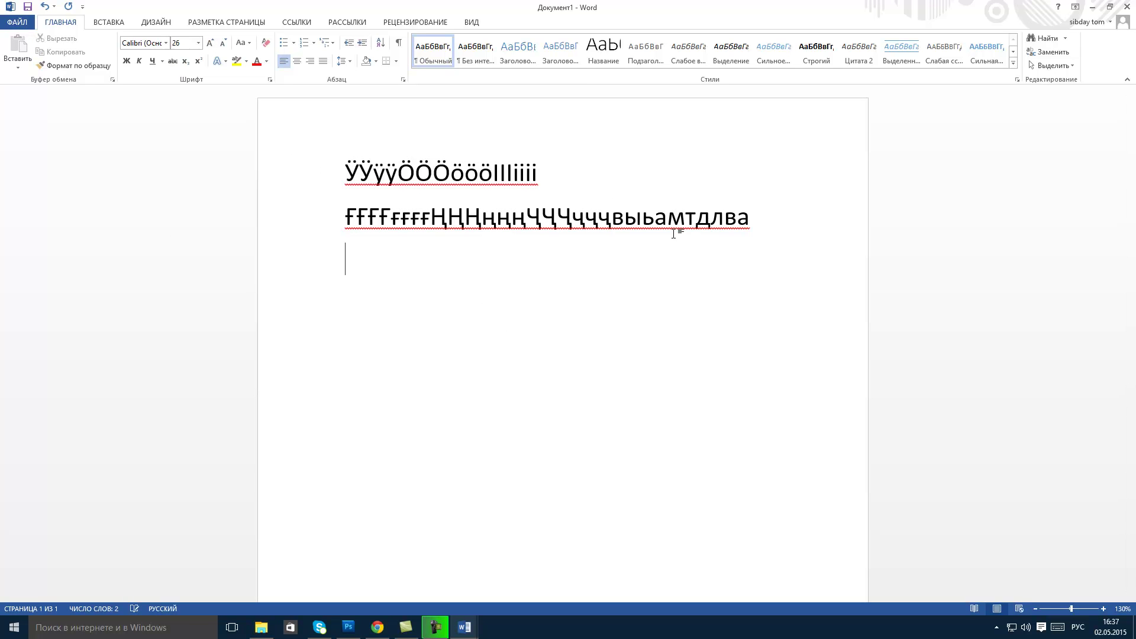
pyautogui.press('Return')
pyautogui.write('Ми Ваи Ыва И Ыви ыв')
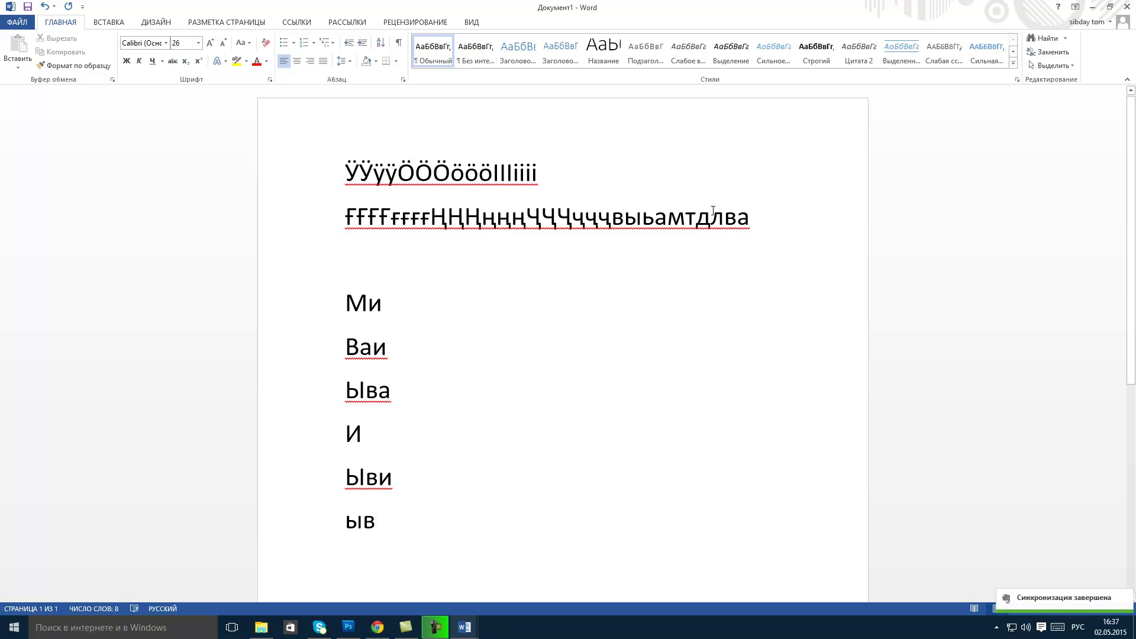
pyautogui.moveTo(464, 532); pyautogui.dragTo(344, 177)
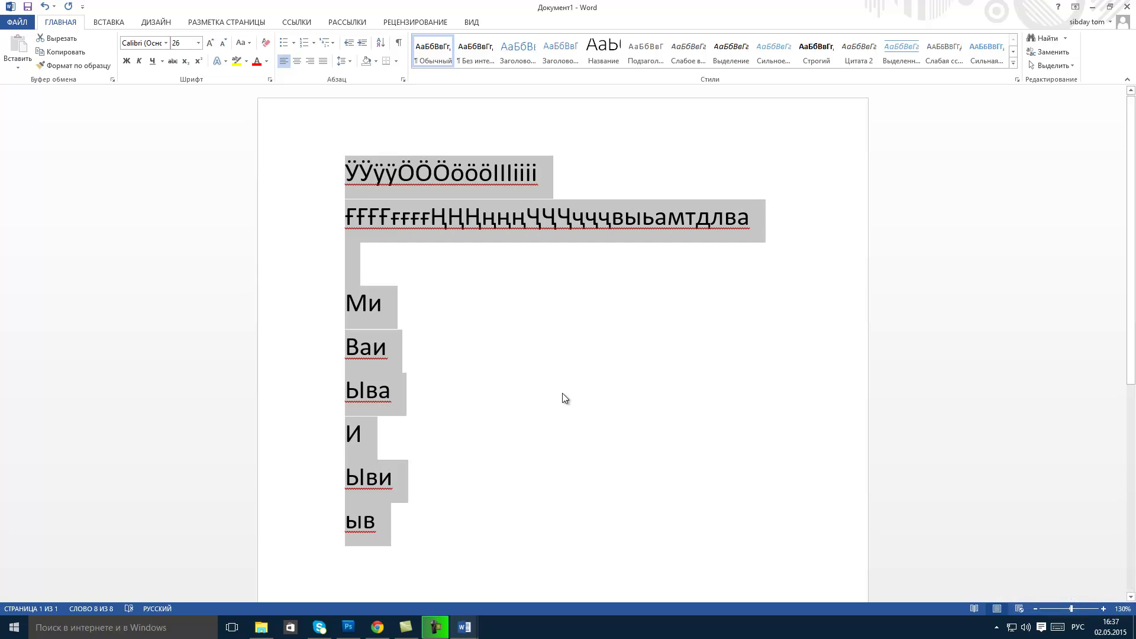
# Minimize Word, switch to Chrome and show the Facebook news feed
pyautogui.click(1094, 7)
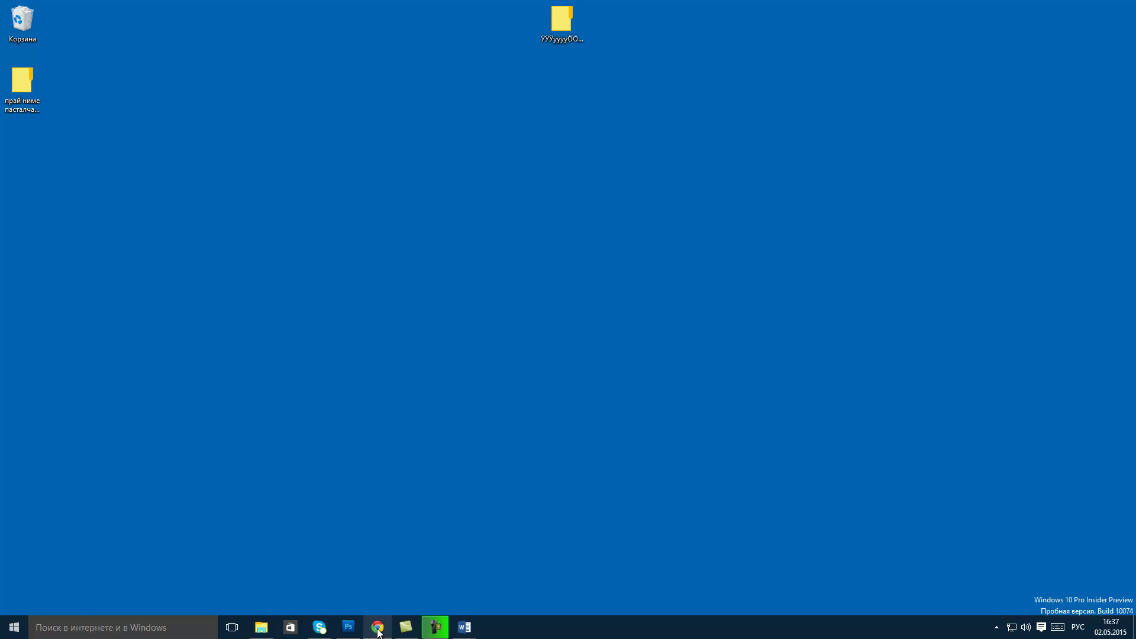
pyautogui.moveTo(379, 632)
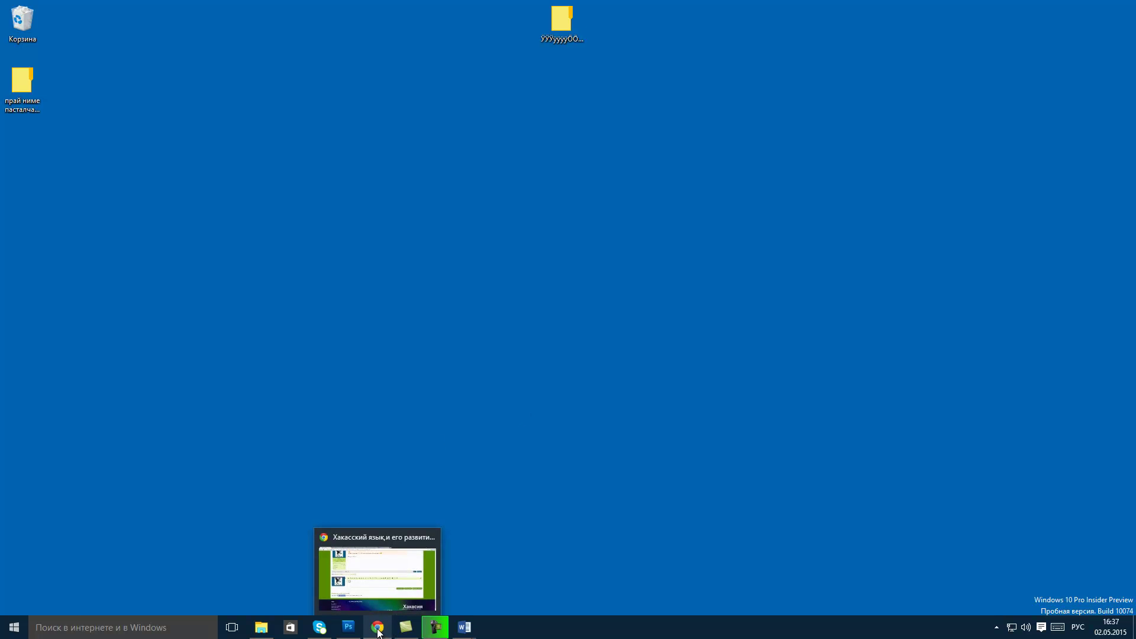
pyautogui.click(379, 633)
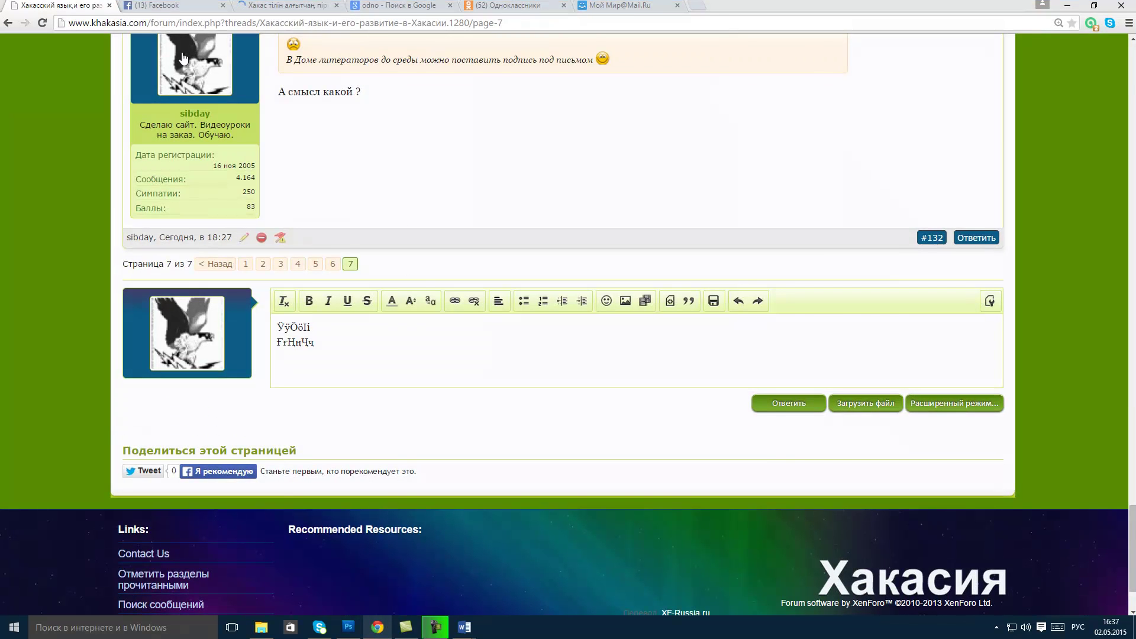
pyautogui.click(178, 6)
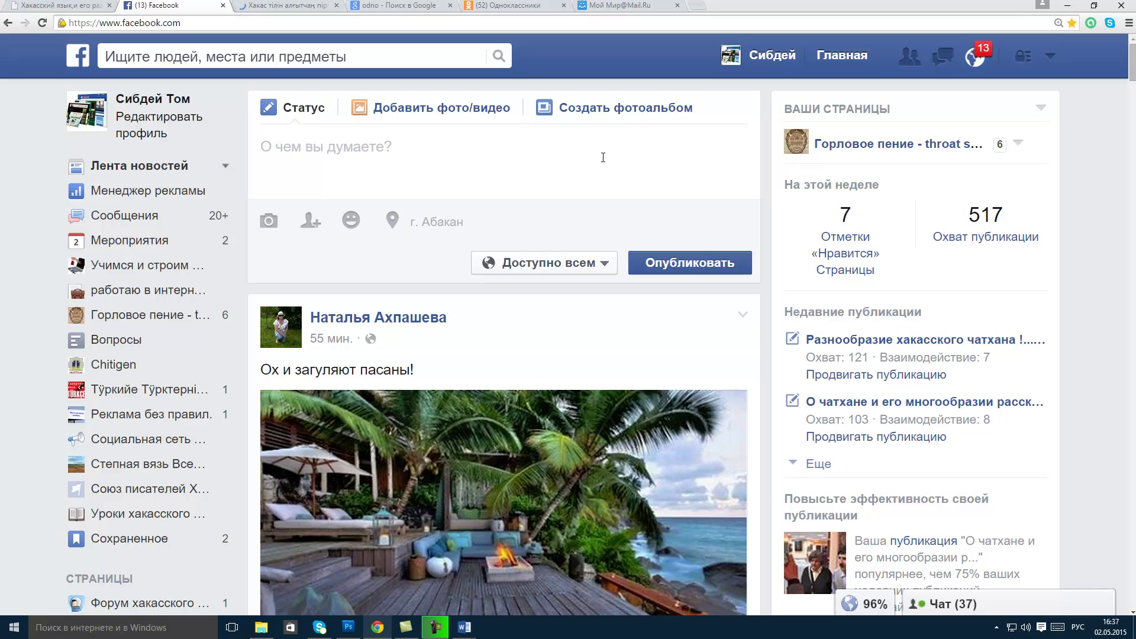
# Write a Facebook status made of repeated Khakas letters Ӱӱ, Ӧӧ, Іі, Ғғ, Ңң and Ӌӌ, and publish it
pyautogui.write('ӰӰ')
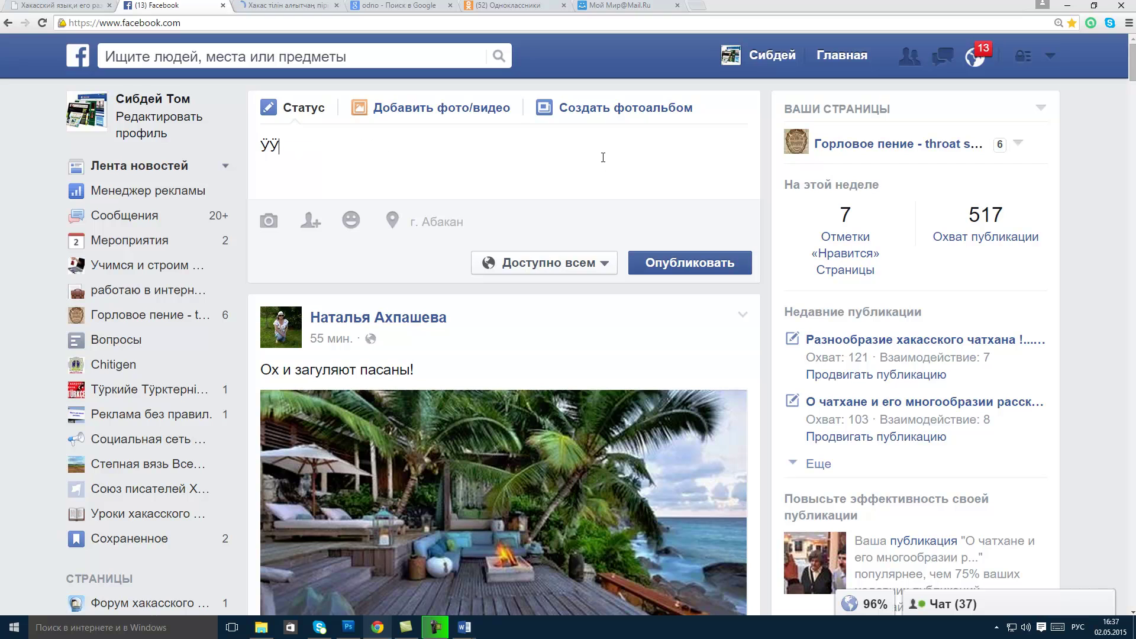
pyautogui.write('ӰӰӱӱӱӱӱӦӦӦӦӧӧӧӧӧІІІІііііі')
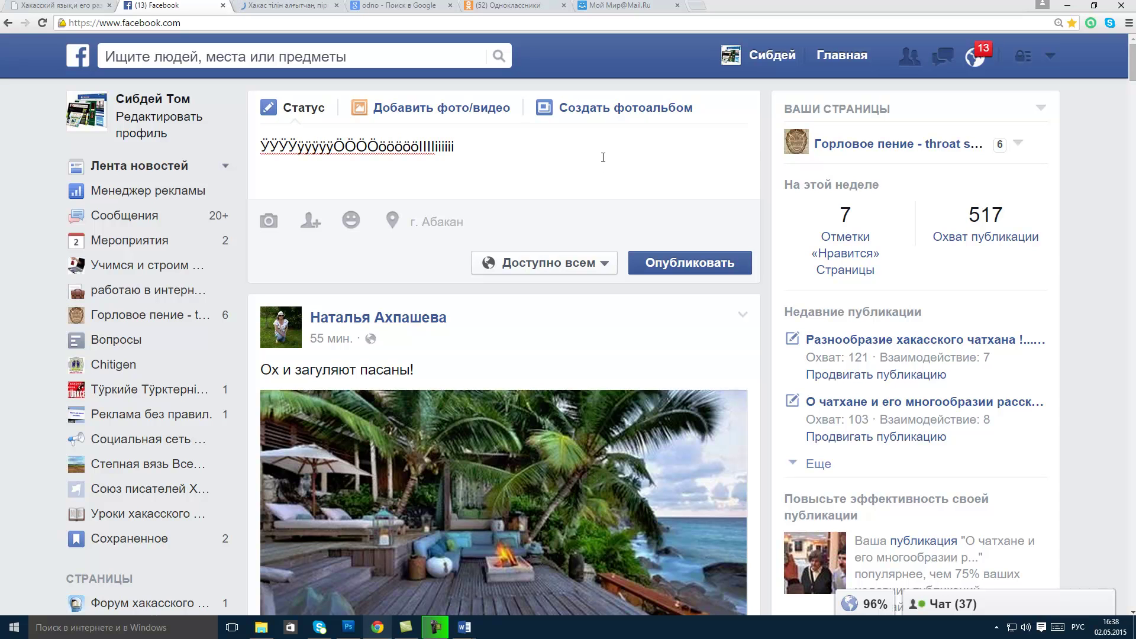
pyautogui.write(' ҒҒҒҒғғғғғҢҢҢҢңңңңң')
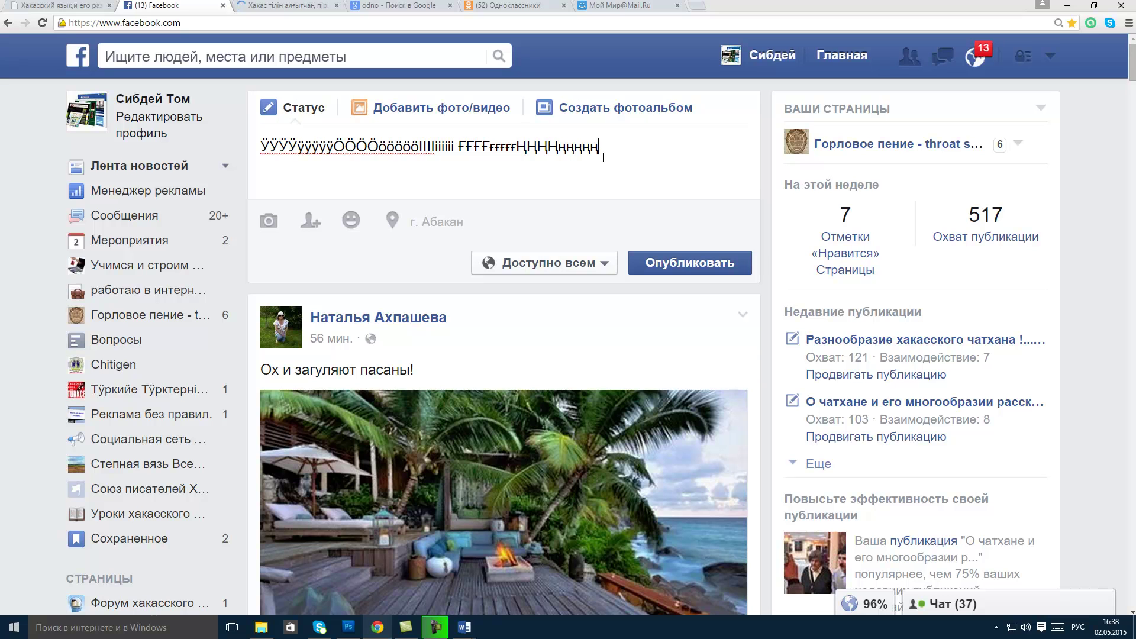
pyautogui.write('ӋӋӋӋӌӌӌӌӌ')
pyautogui.click(683, 264)
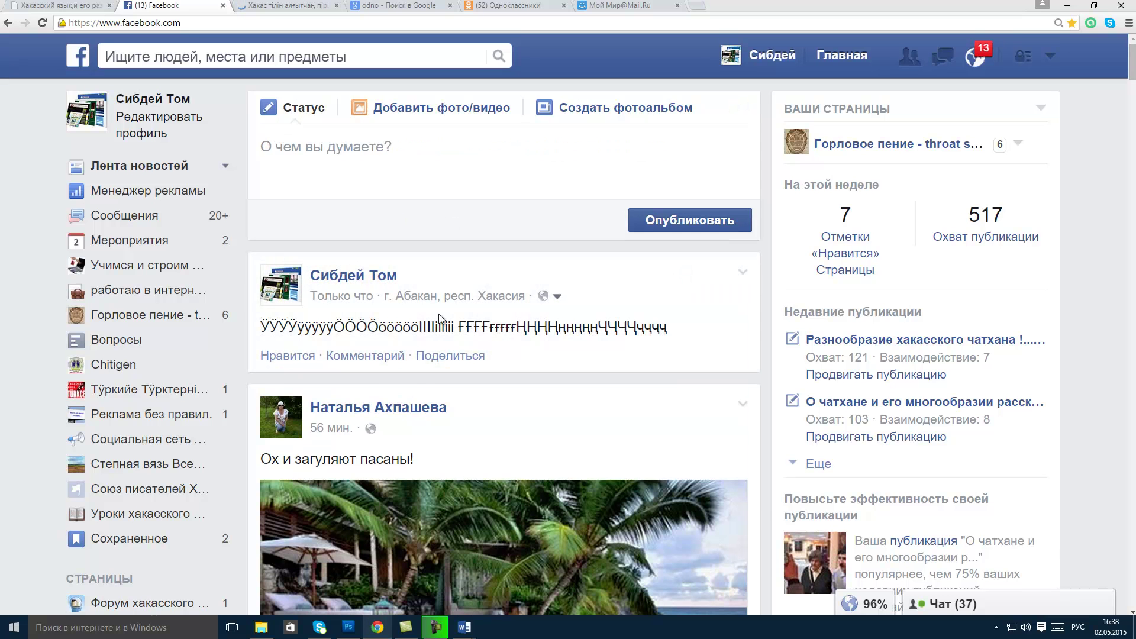
# Outline the letters in the newly published Facebook post with a blue frame, and delete the post
pyautogui.scroll(-1, 728, 316)
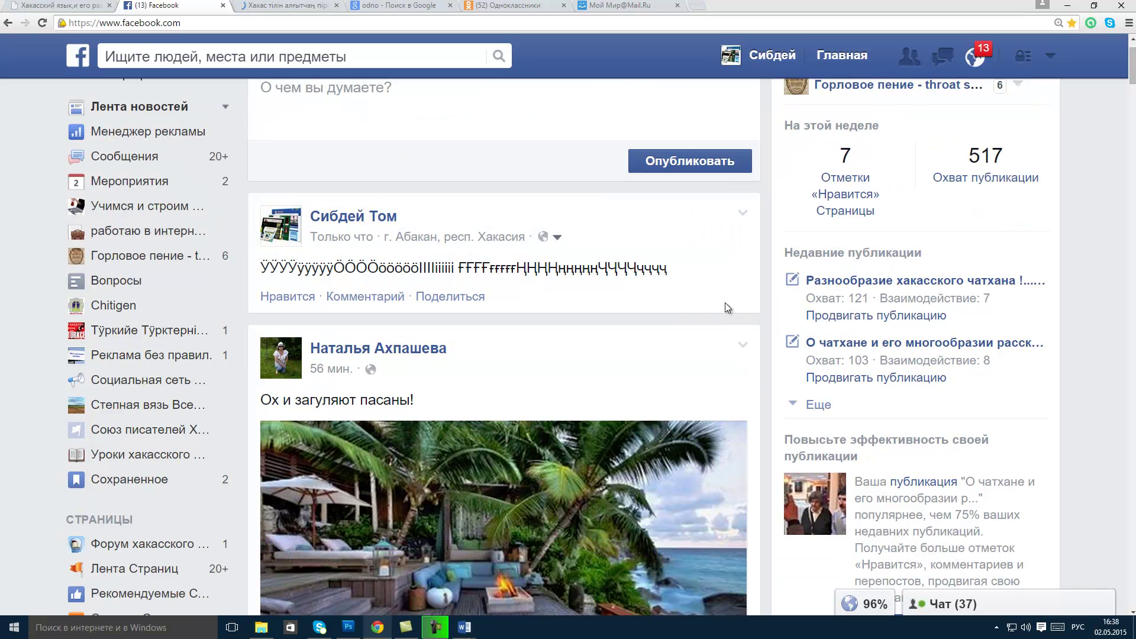
pyautogui.moveTo(240, 249)
pyautogui.mouseDown()
pyautogui.moveTo(479, 294)
pyautogui.moveTo(706, 294)
pyautogui.mouseUp()
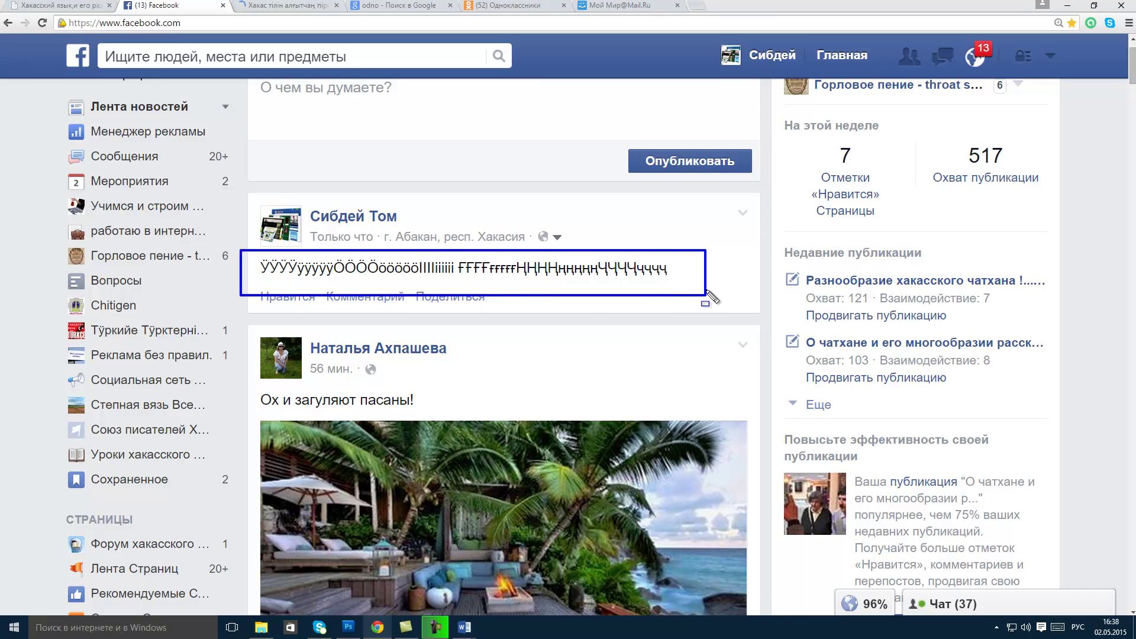
pyautogui.click(742, 212)
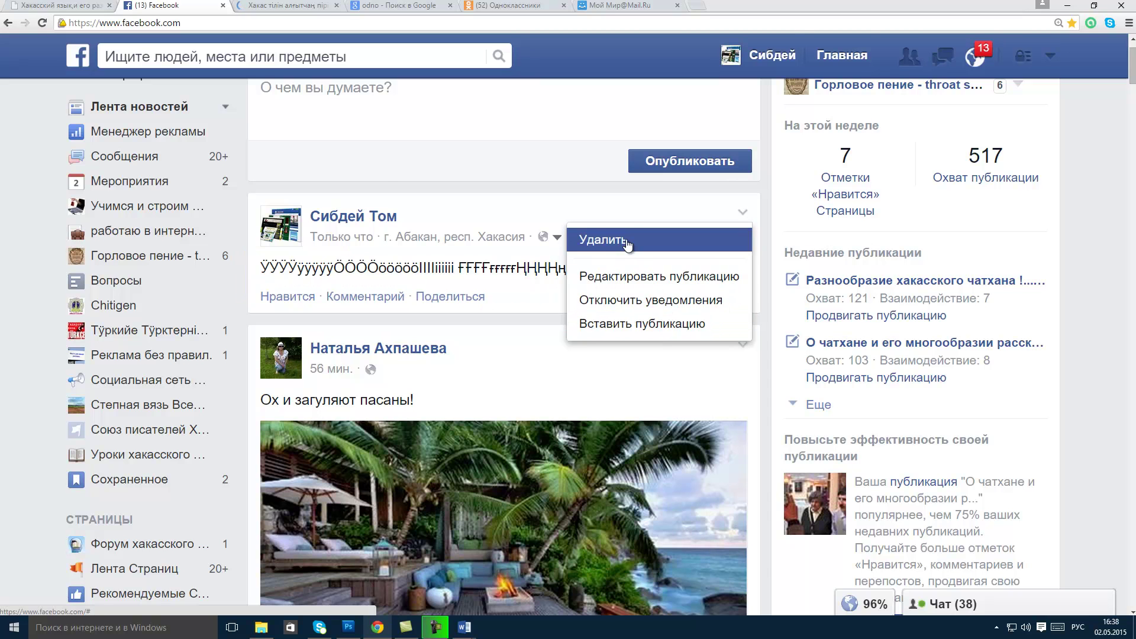
pyautogui.click(603, 239)
pyautogui.click(676, 304)
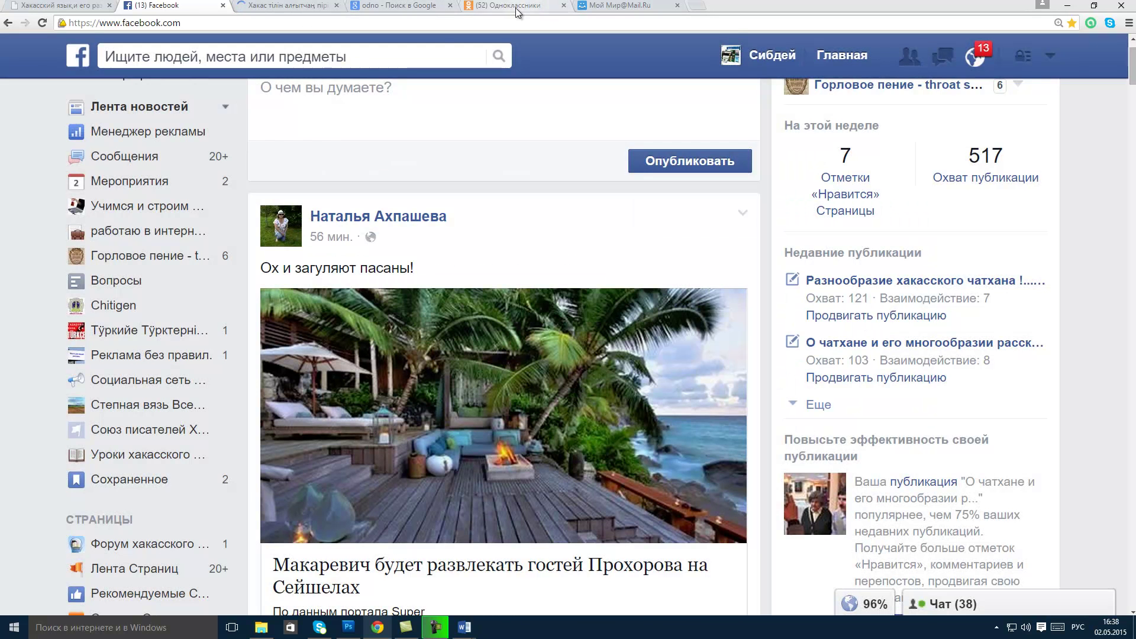
# On the VK group page, publish the prepared wall post «Хакас буквалары: Ӱӱ Ӧӧ Іі Ғғ Ңң Ӌӌ...» and delete it
pyautogui.click(320, 7)
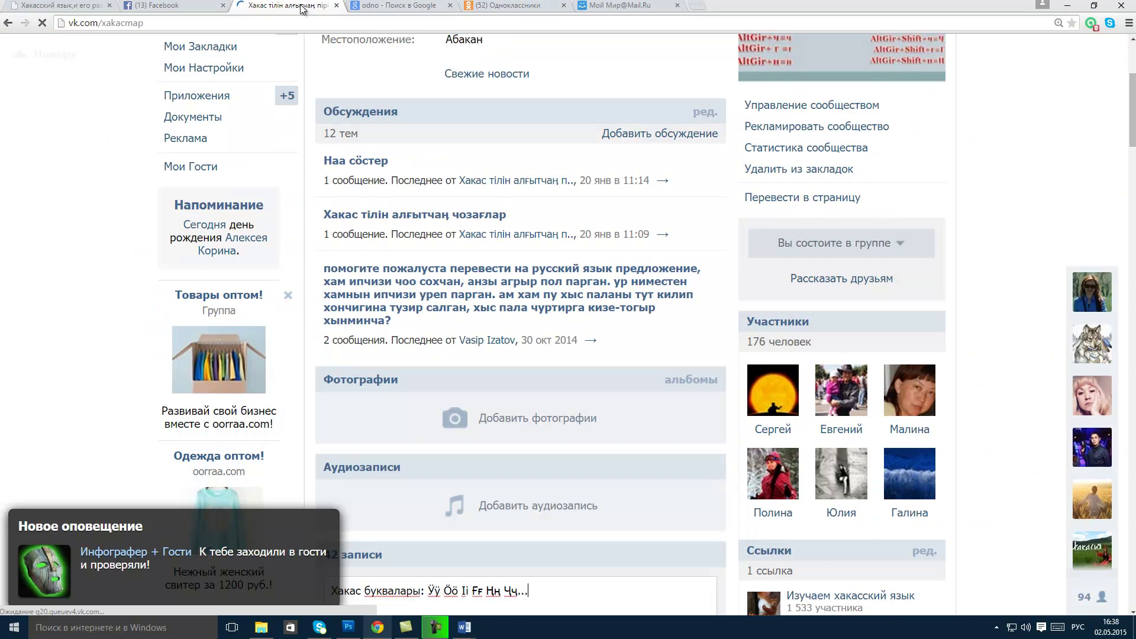
pyautogui.scroll(2, 375, 423)
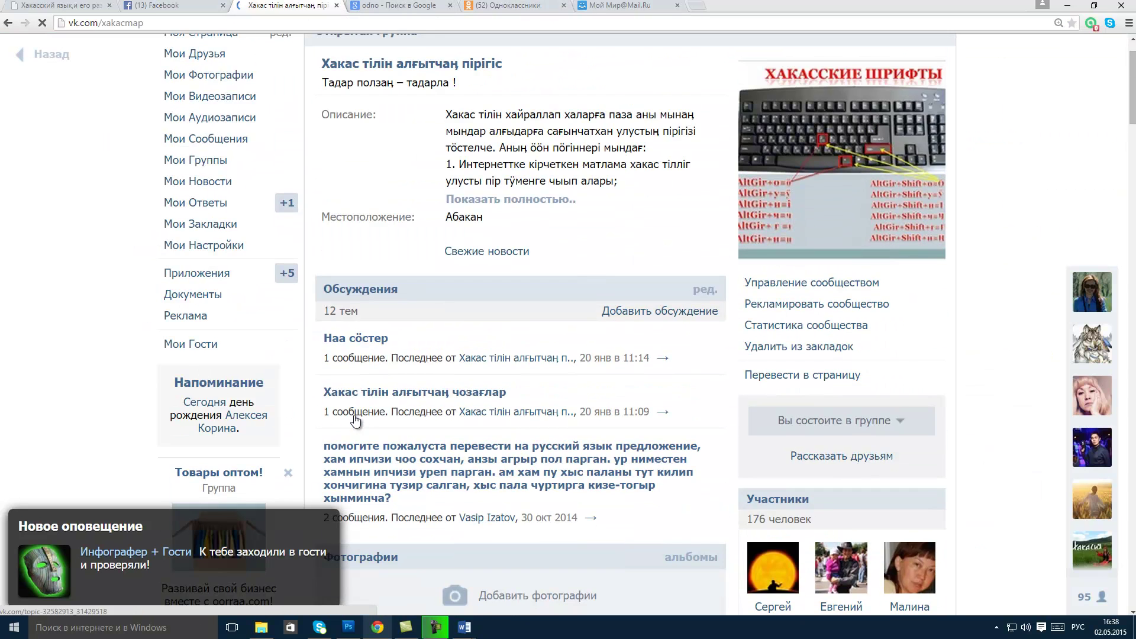
pyautogui.scroll(2, 438, 353)
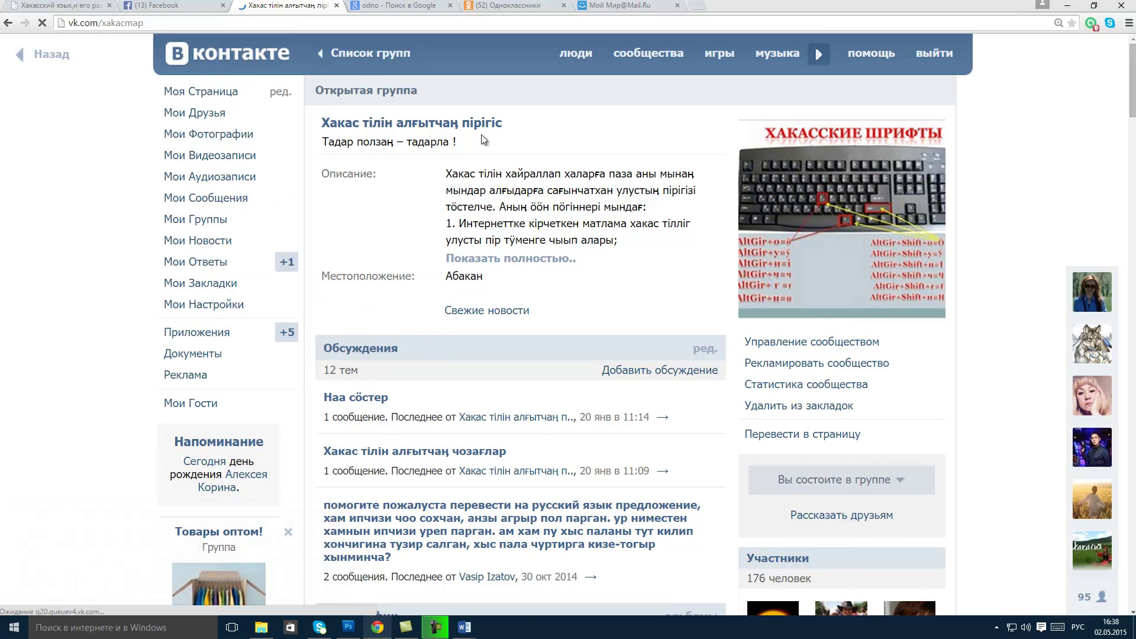
pyautogui.scroll(-3, 510, 331)
pyautogui.scroll(-6, 512, 355)
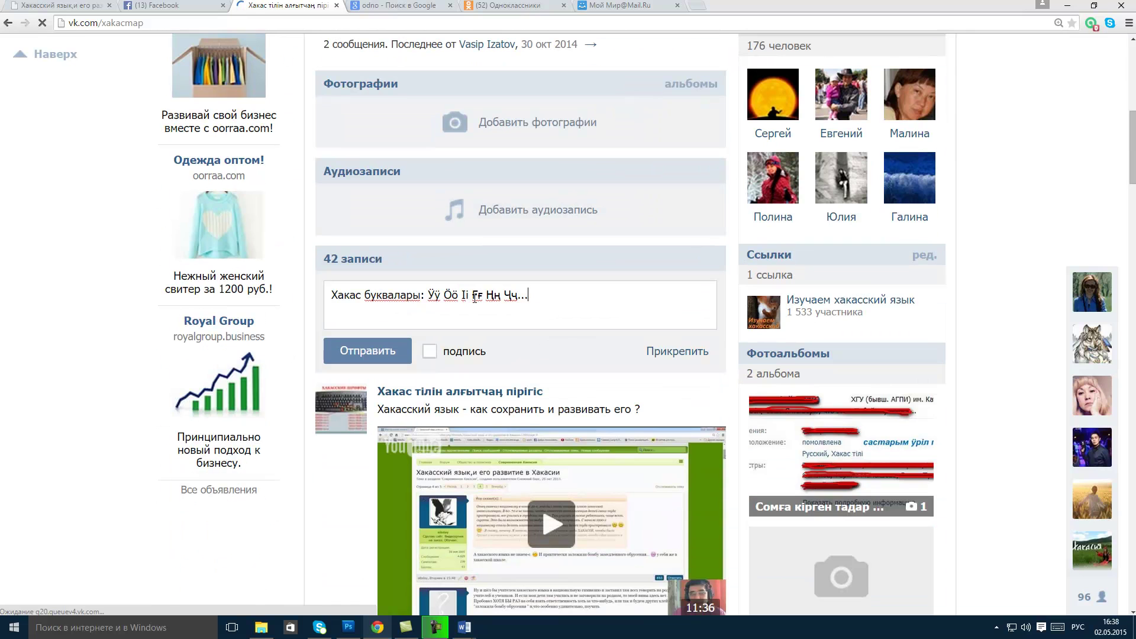
pyautogui.moveTo(557, 296); pyautogui.dragTo(531, 296)
pyautogui.click(367, 355)
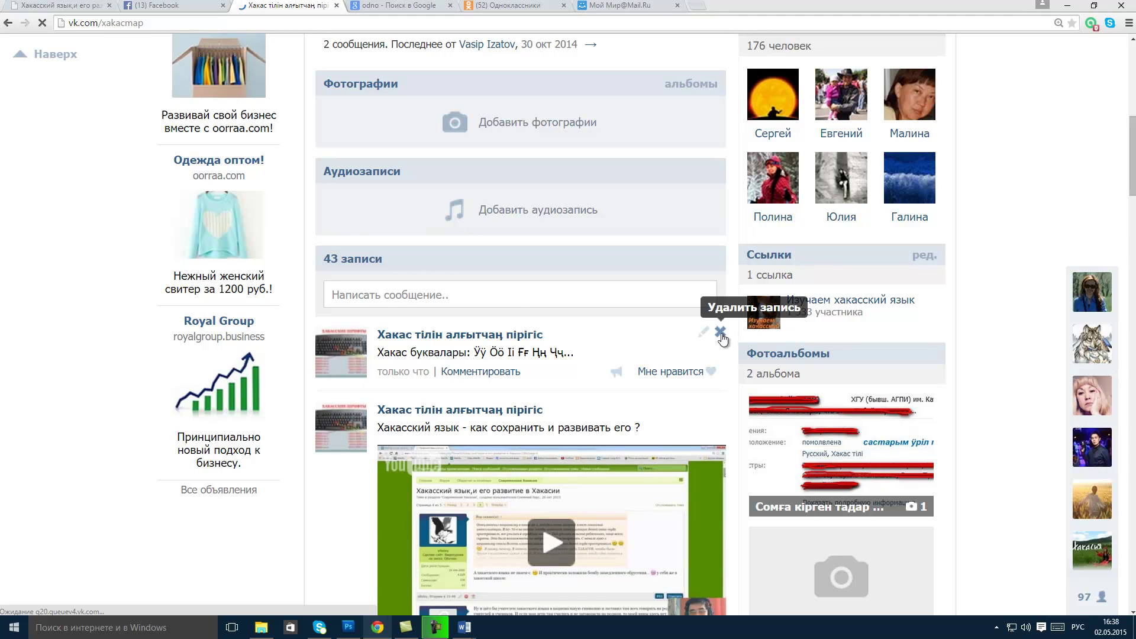
pyautogui.click(722, 332)
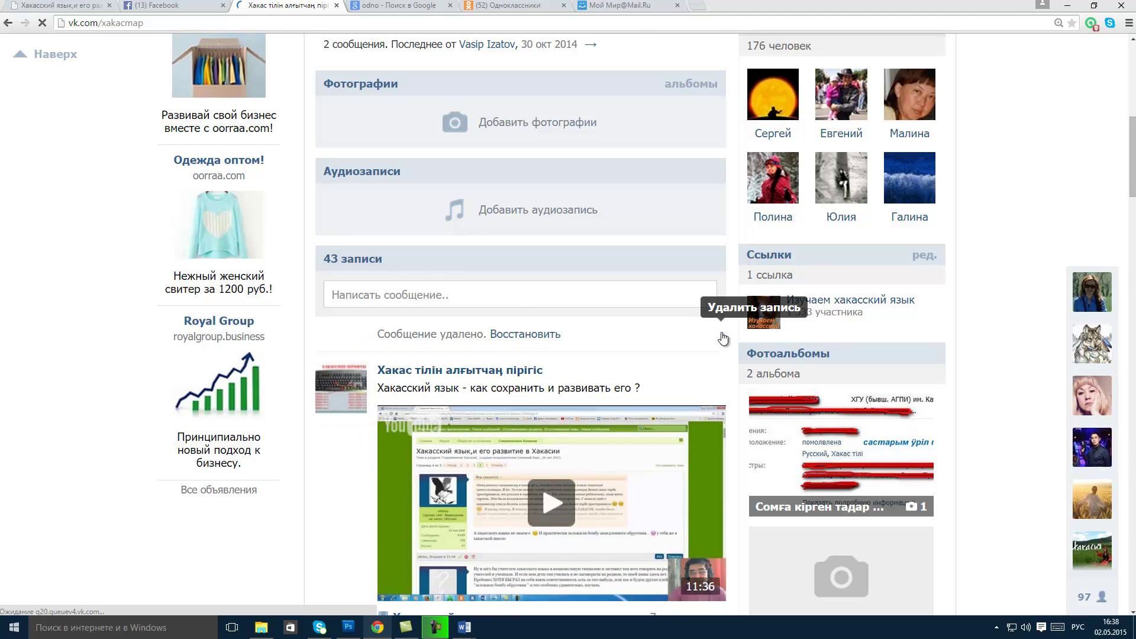
# In Одноклассники, share the prepared note «Хакас буквалары: Ӱӱ Ӧӧ Іі Ғғ Ңң Ӌӌ...» and remove it from the status
pyautogui.click(406, 7)
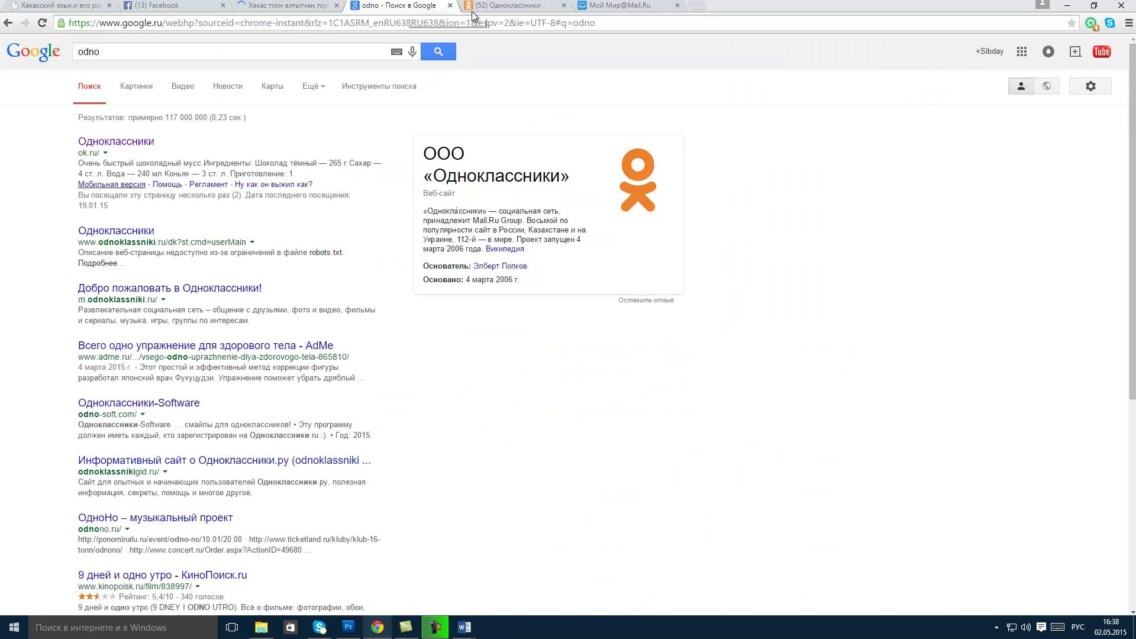
pyautogui.click(509, 6)
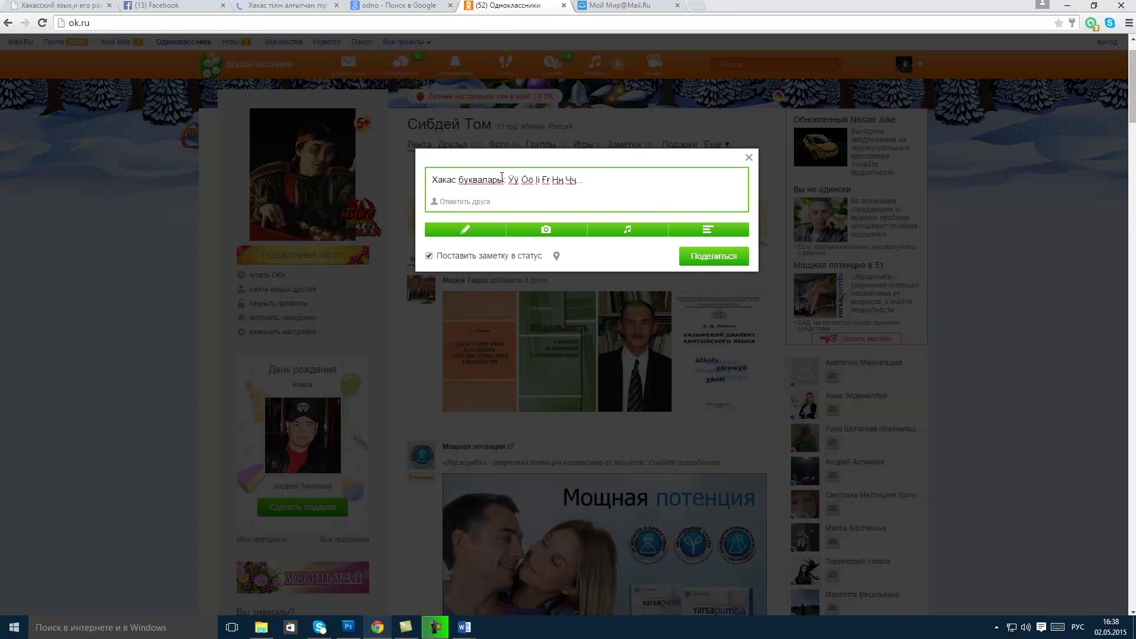
pyautogui.click(702, 256)
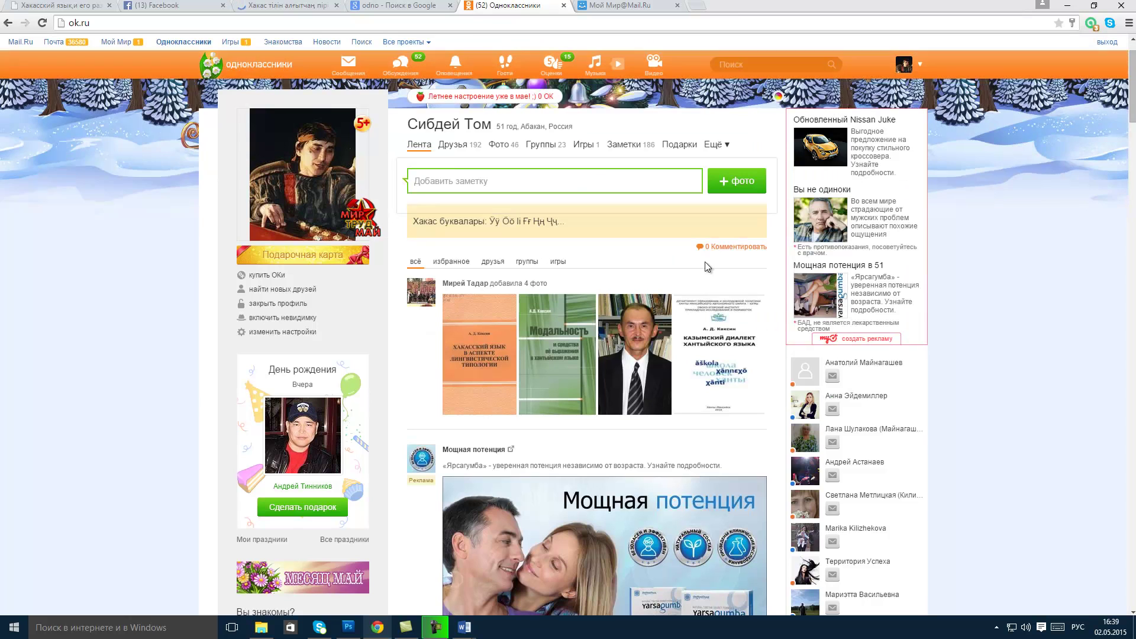
pyautogui.moveTo(648, 224)
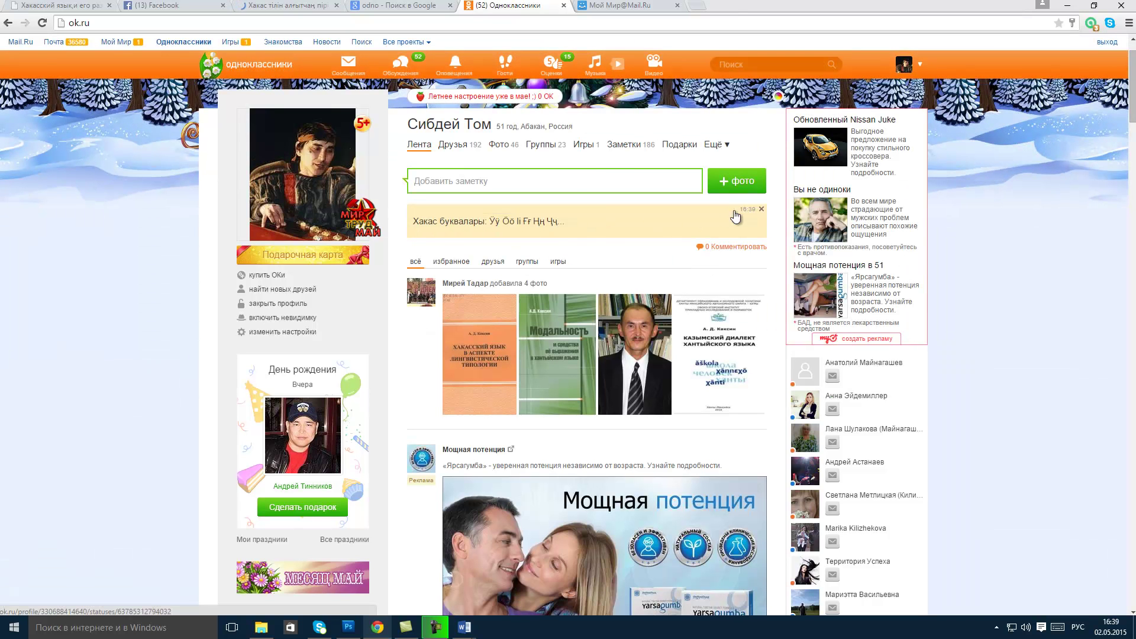
pyautogui.click(761, 210)
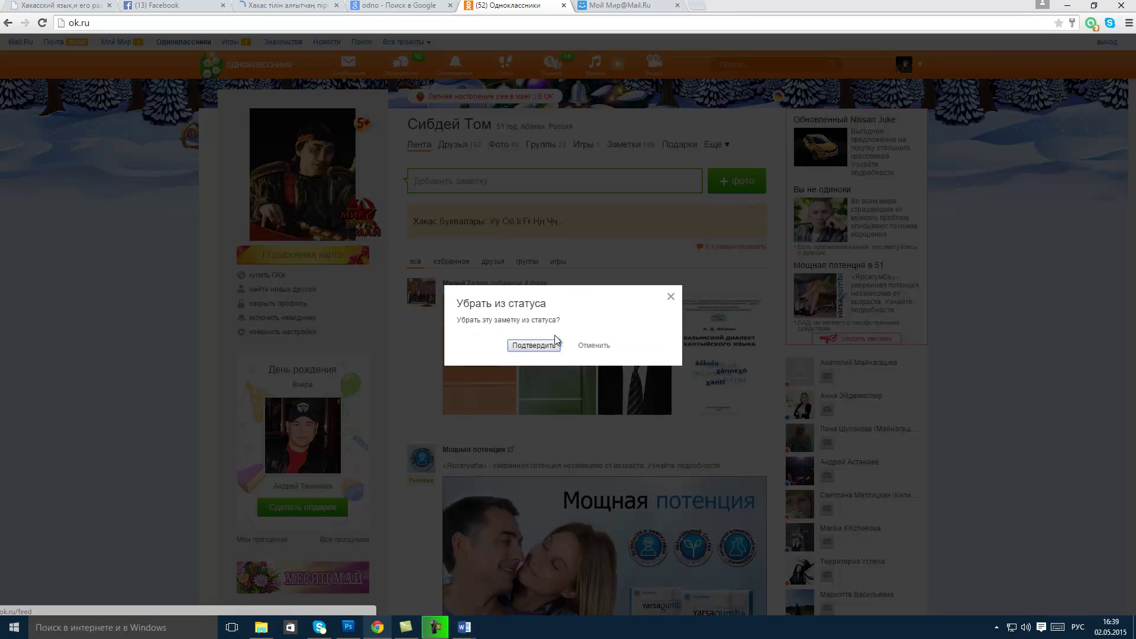
pyautogui.click(534, 345)
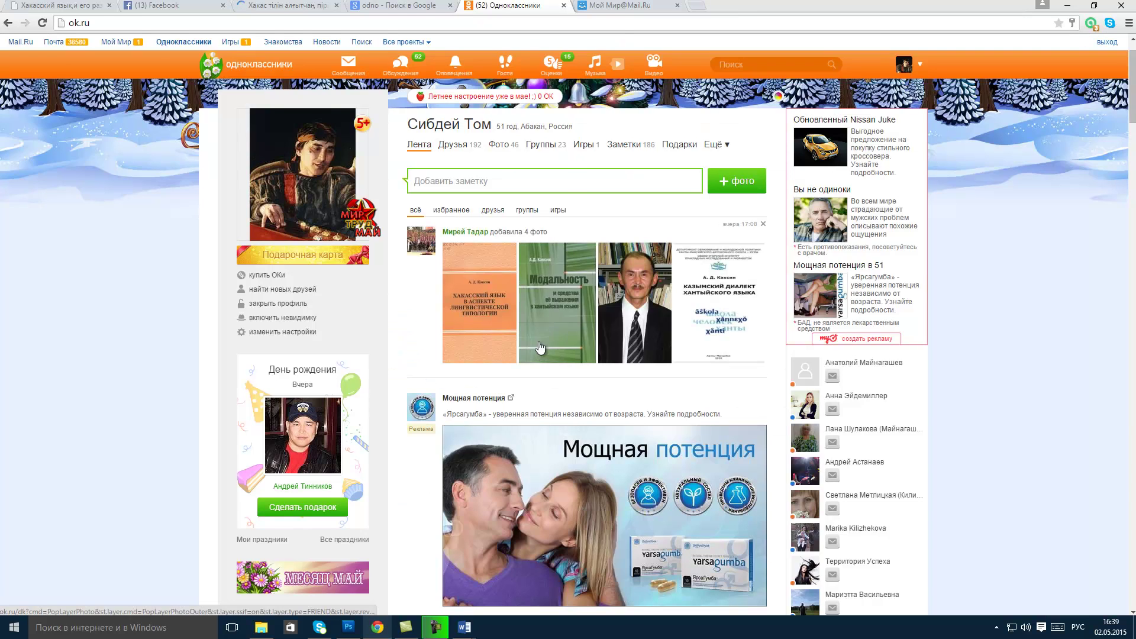
# In Мой Мир, share the prepared status Ӱӱ Ӧӧ Іі Ғғ Ңң Ӌӌ and delete the resulting post
pyautogui.click(615, 7)
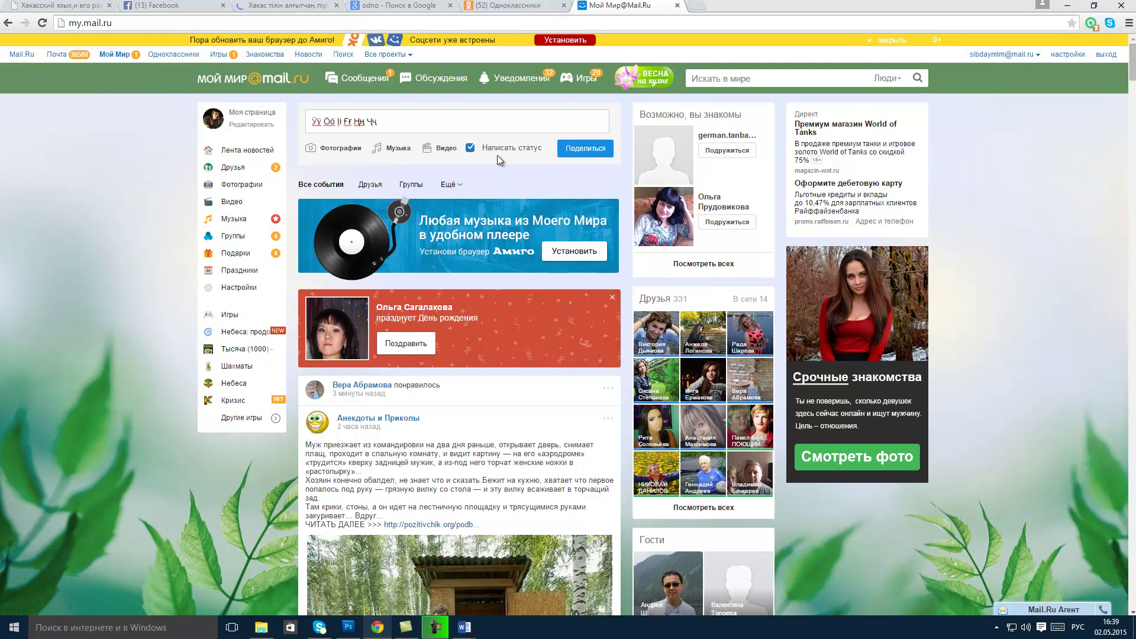
pyautogui.click(579, 153)
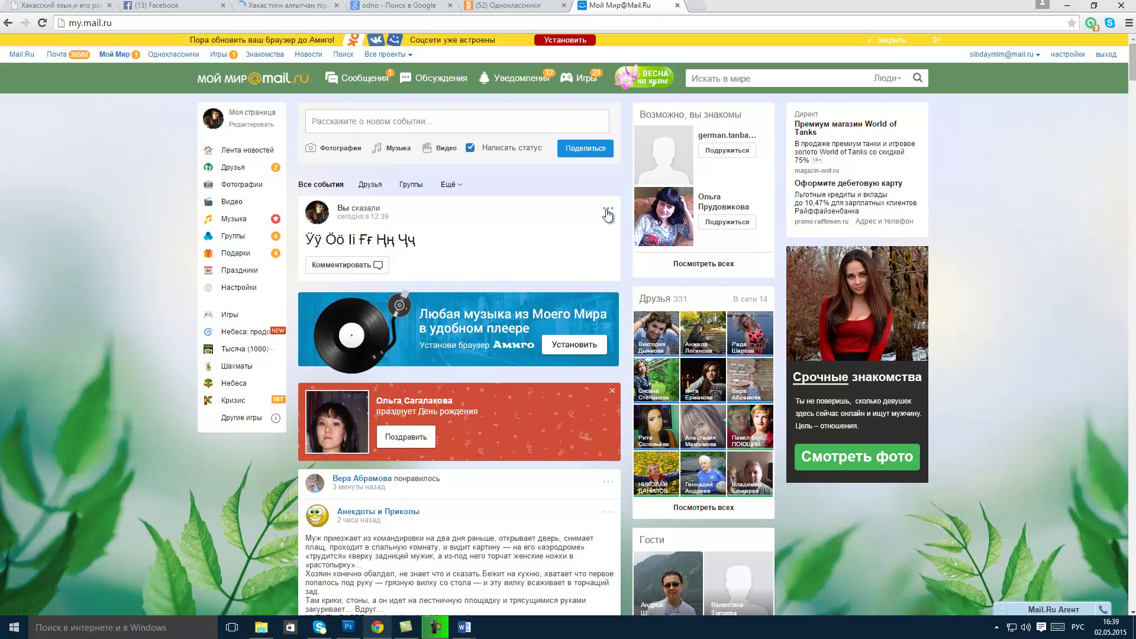
pyautogui.click(591, 229)
pyautogui.click(490, 247)
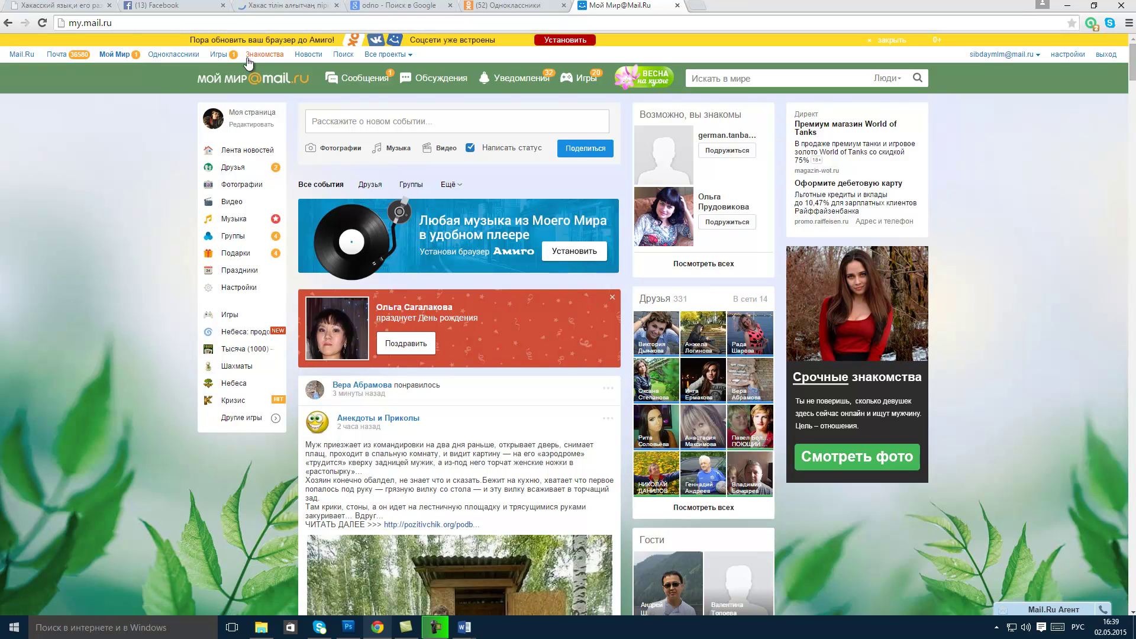
# Switch to the Khakasia forum thread and go to the reply draft containing the letters ӰӱӦӧІі ҒғҢңӋӌ
pyautogui.click(69, 7)
pyautogui.scroll(1, 542, 403)
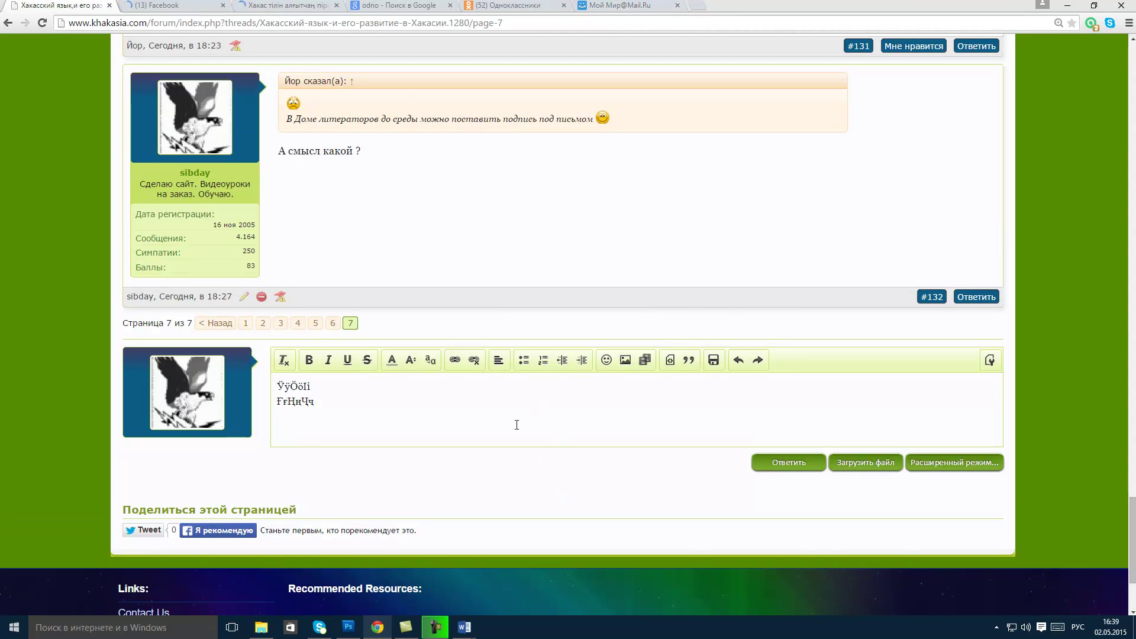
pyautogui.scroll(3, 515, 423)
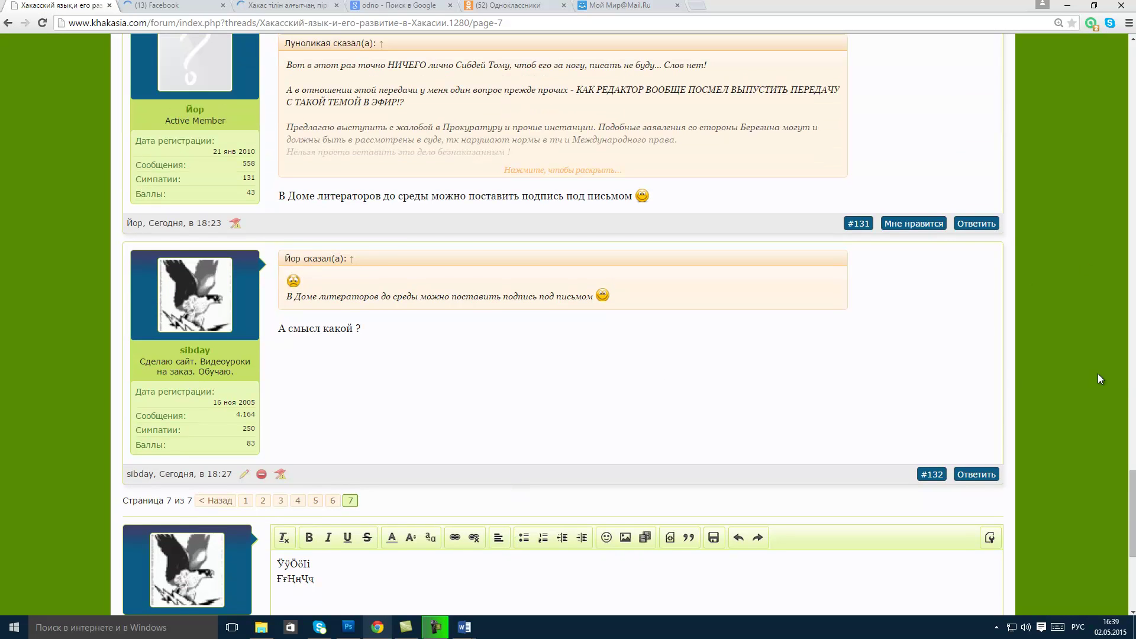
pyautogui.moveTo(1132, 512)
pyautogui.mouseDown()
pyautogui.moveTo(1133, 44)
pyautogui.moveTo(1133, 532)
pyautogui.mouseUp()
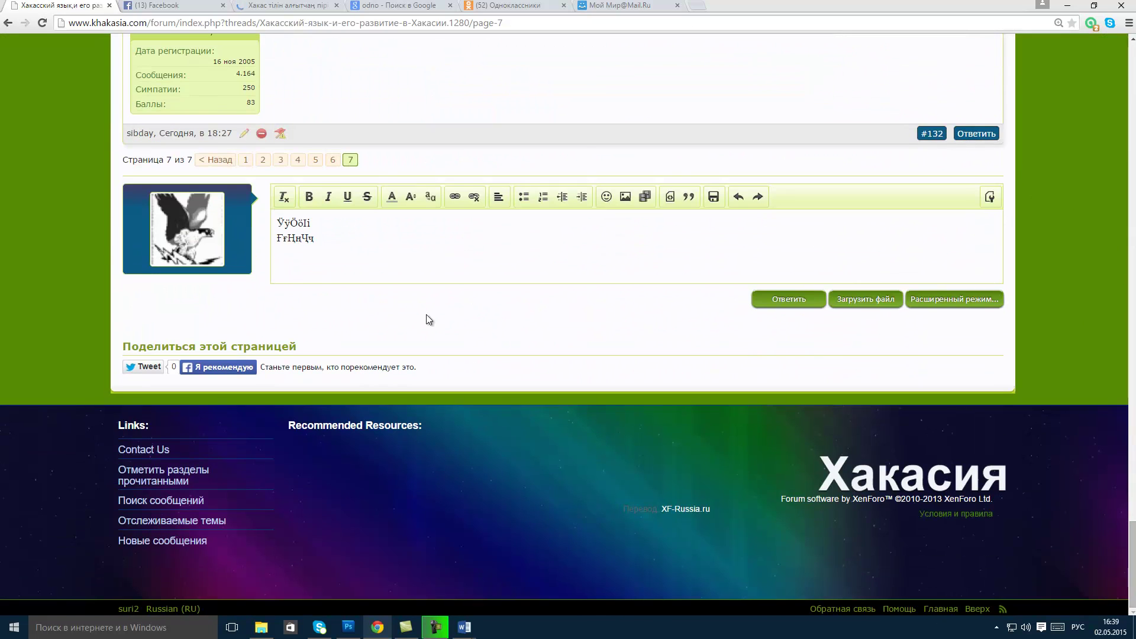
# Format both lines of Khakas letters in the forum reply as bold and italic
pyautogui.moveTo(331, 238); pyautogui.dragTo(268, 224)
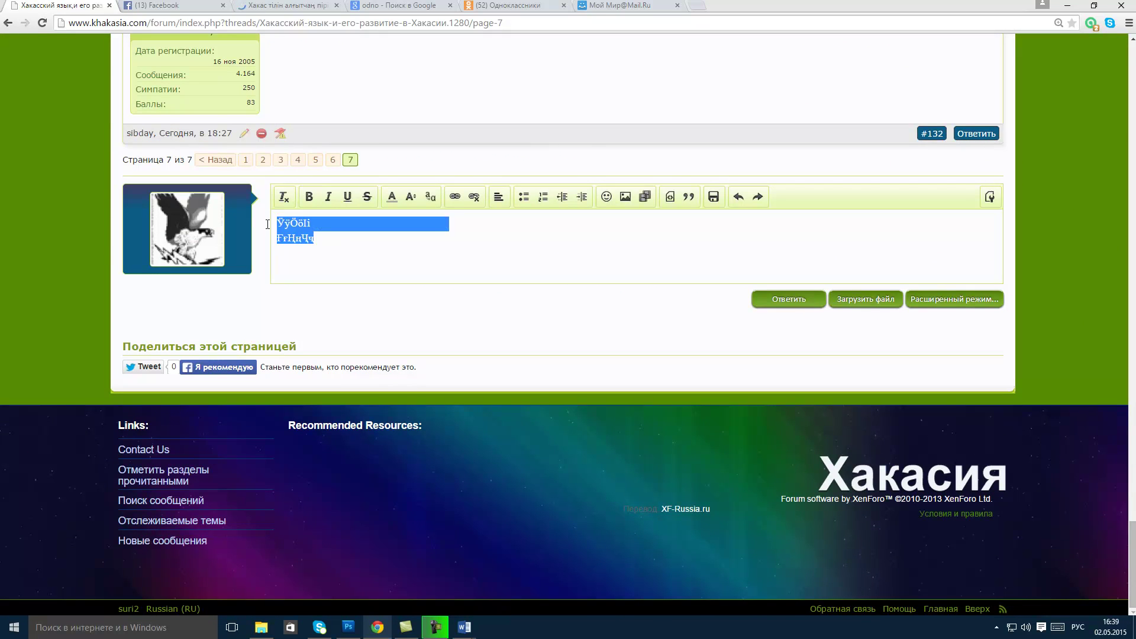
pyautogui.click(309, 196)
pyautogui.click(345, 246)
pyautogui.hotkey('ctrl', 'a')
pyautogui.click(327, 196)
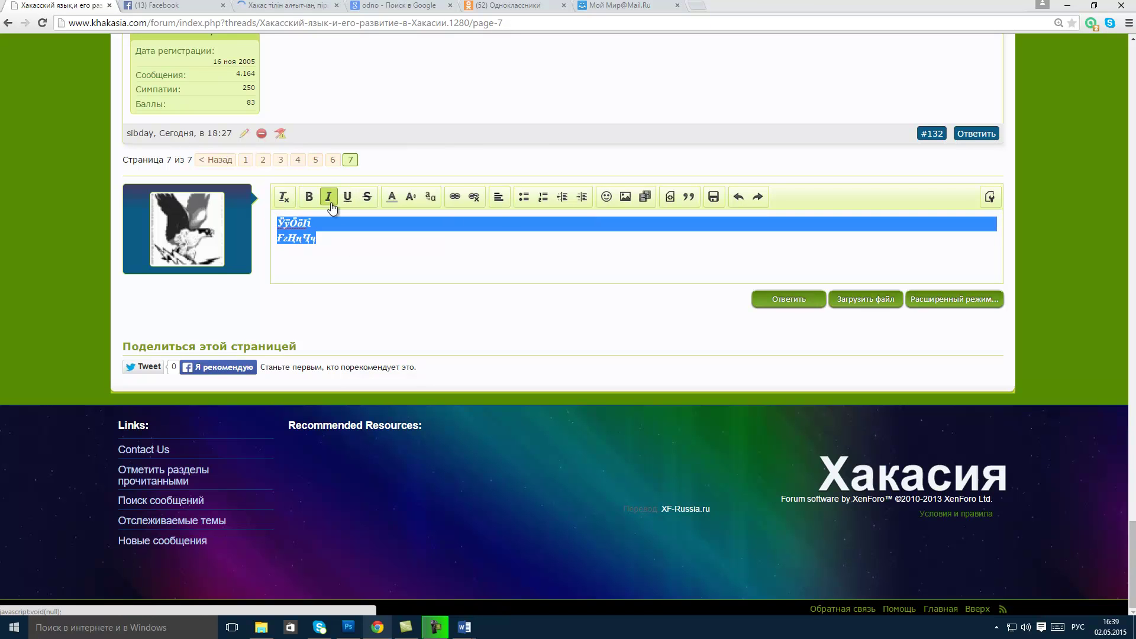
# Color both lines of letters in the forum reply red
pyautogui.click(343, 246)
pyautogui.moveTo(342, 245); pyautogui.dragTo(275, 225)
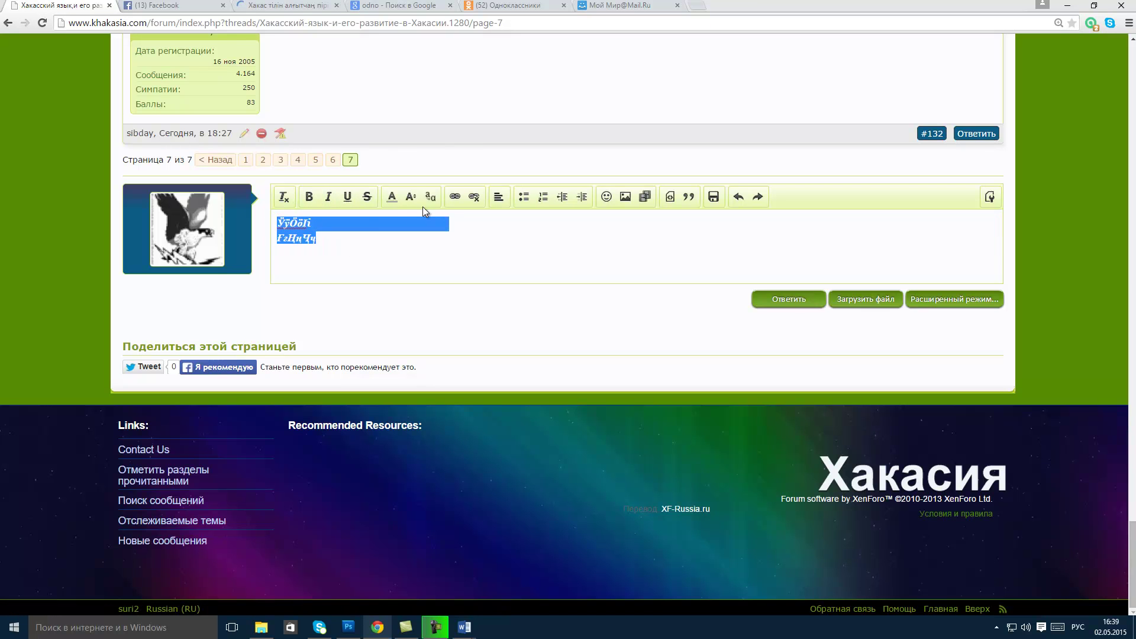
pyautogui.click(392, 197)
pyautogui.click(417, 244)
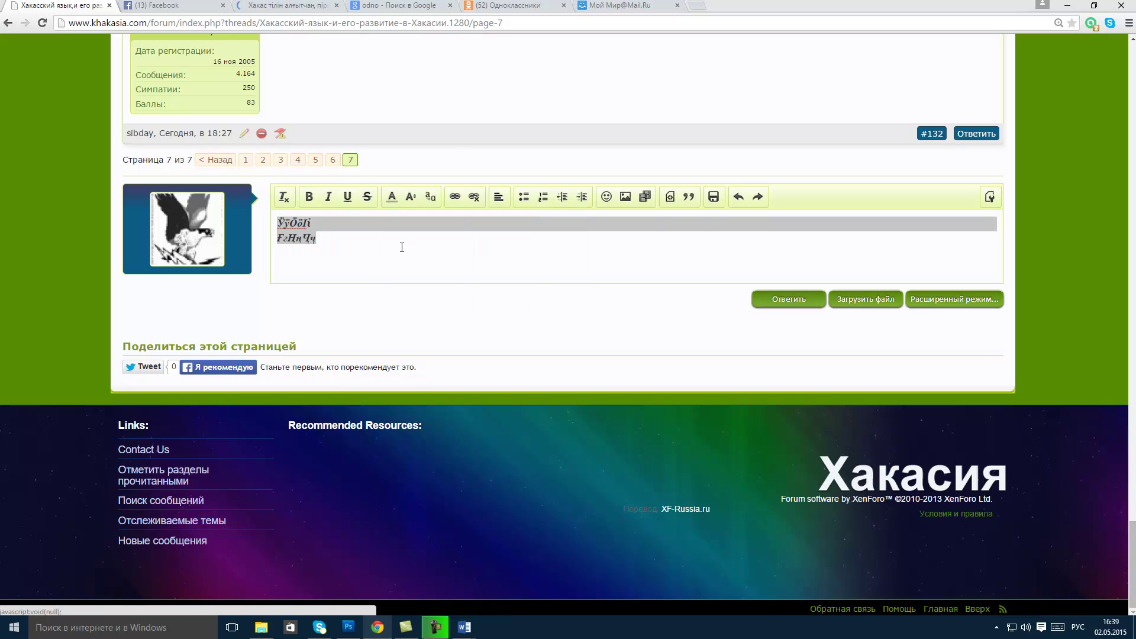
# Remove the bold and italic formatting from the letters in the forum reply
pyautogui.click(390, 254)
pyautogui.moveTo(390, 254); pyautogui.dragTo(276, 222)
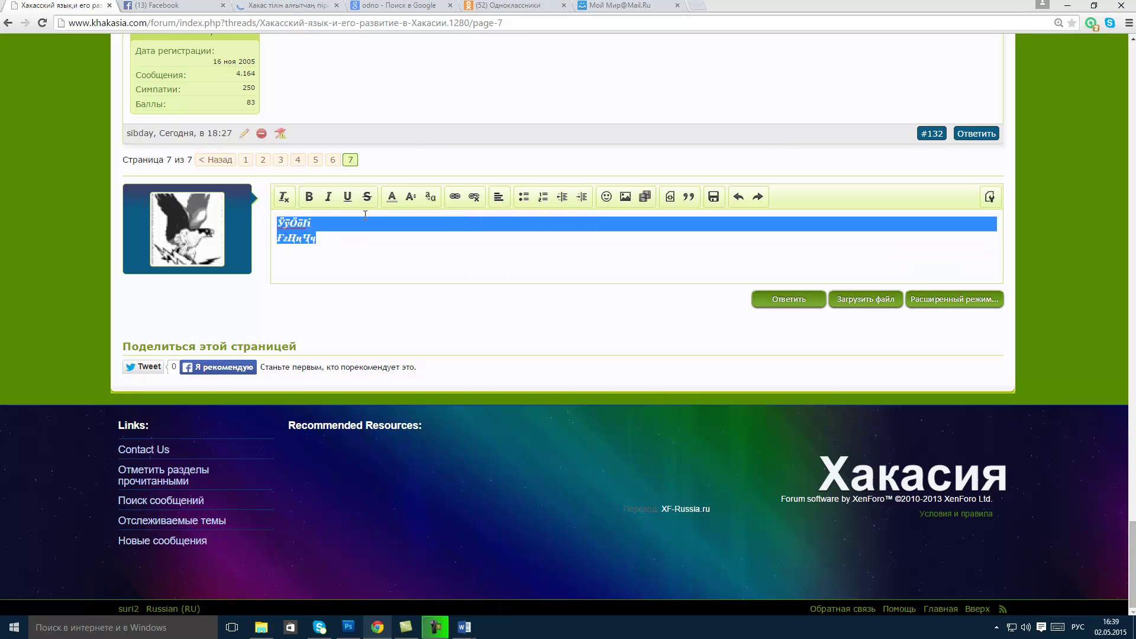
pyautogui.click(329, 198)
pyautogui.click(340, 243)
pyautogui.moveTo(320, 238); pyautogui.dragTo(275, 220)
pyautogui.click(328, 196)
pyautogui.click(358, 242)
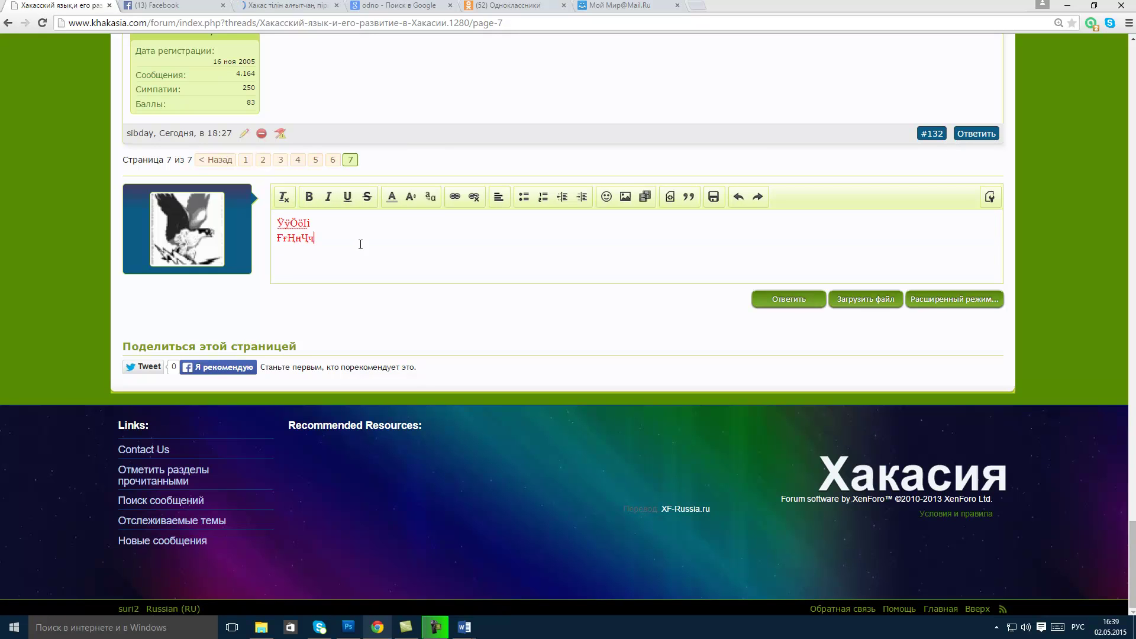
# Post the reply with the red Khakas letters in the forum thread and delete that message without giving a reason
pyautogui.moveTo(361, 247); pyautogui.dragTo(276, 220)
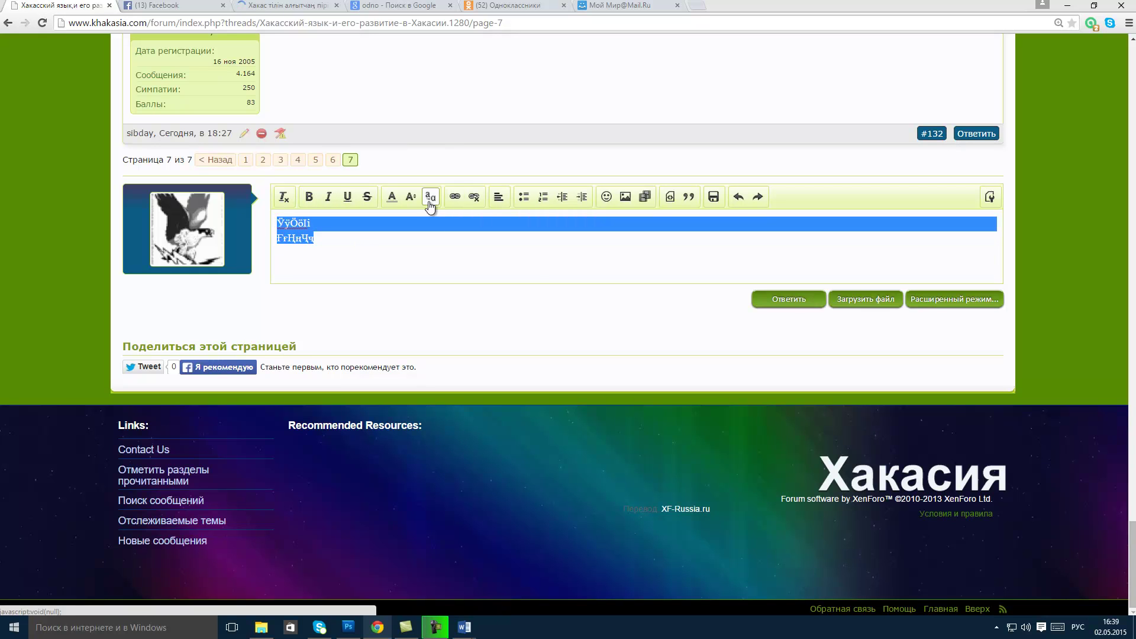
pyautogui.click(585, 247)
pyautogui.click(787, 299)
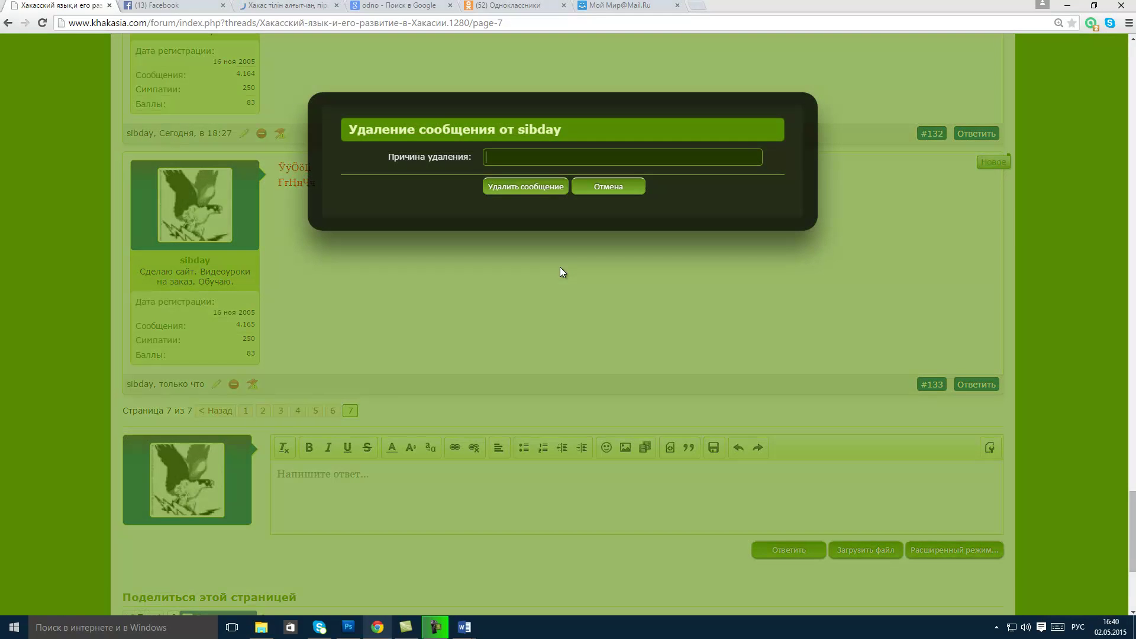
pyautogui.click(528, 190)
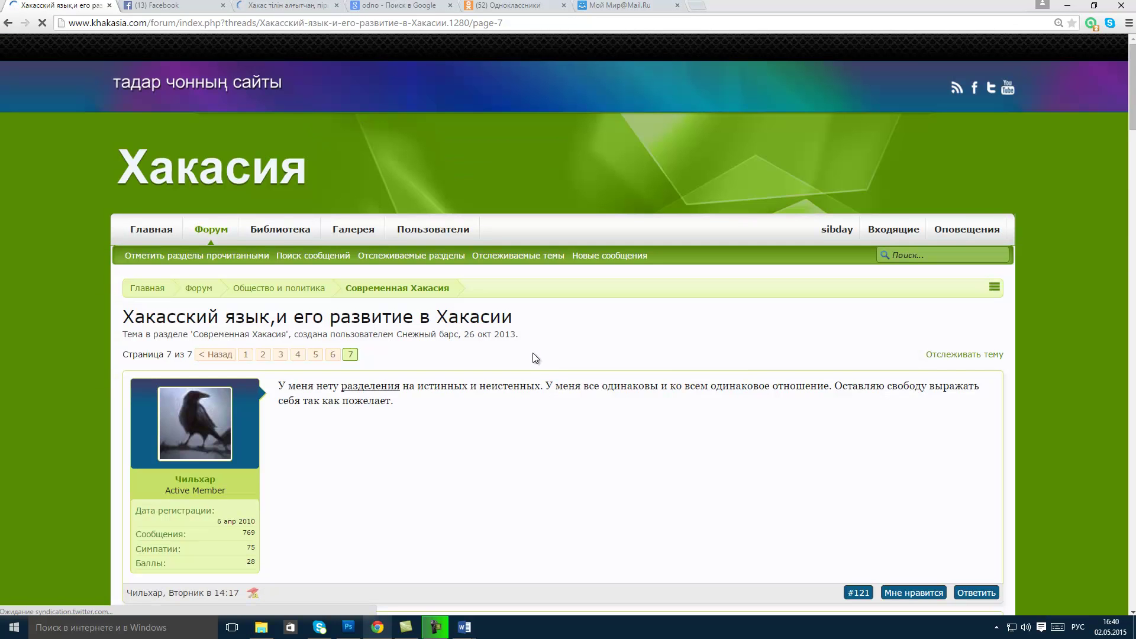
pyautogui.scroll(-3, 689, 344)
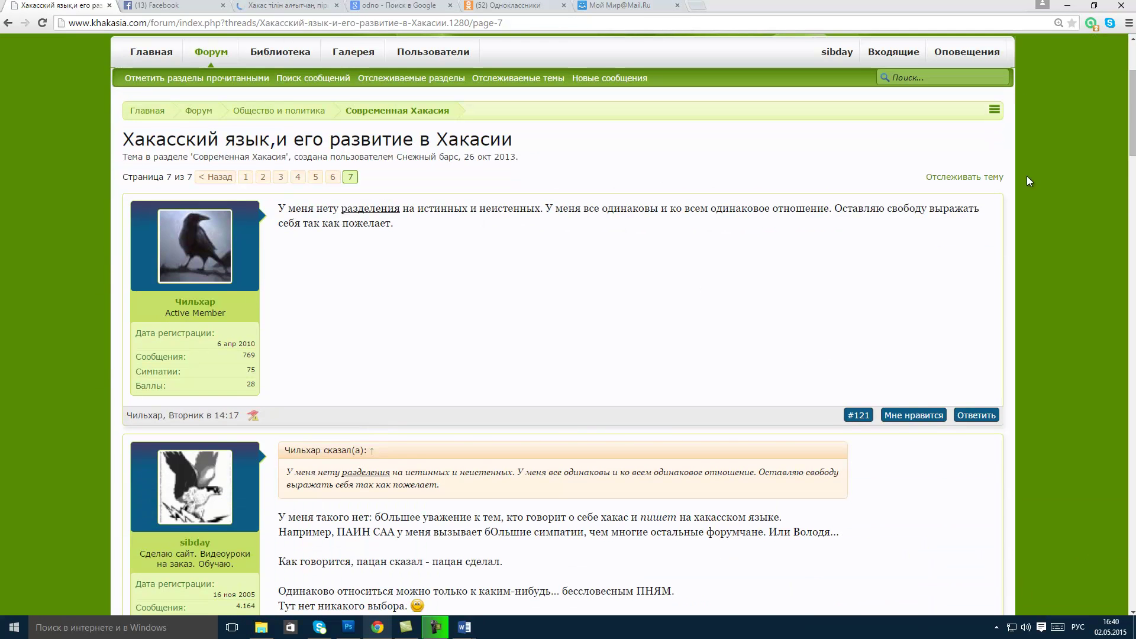
# Minimize the browser and launch OneNote
pyautogui.click(1066, 7)
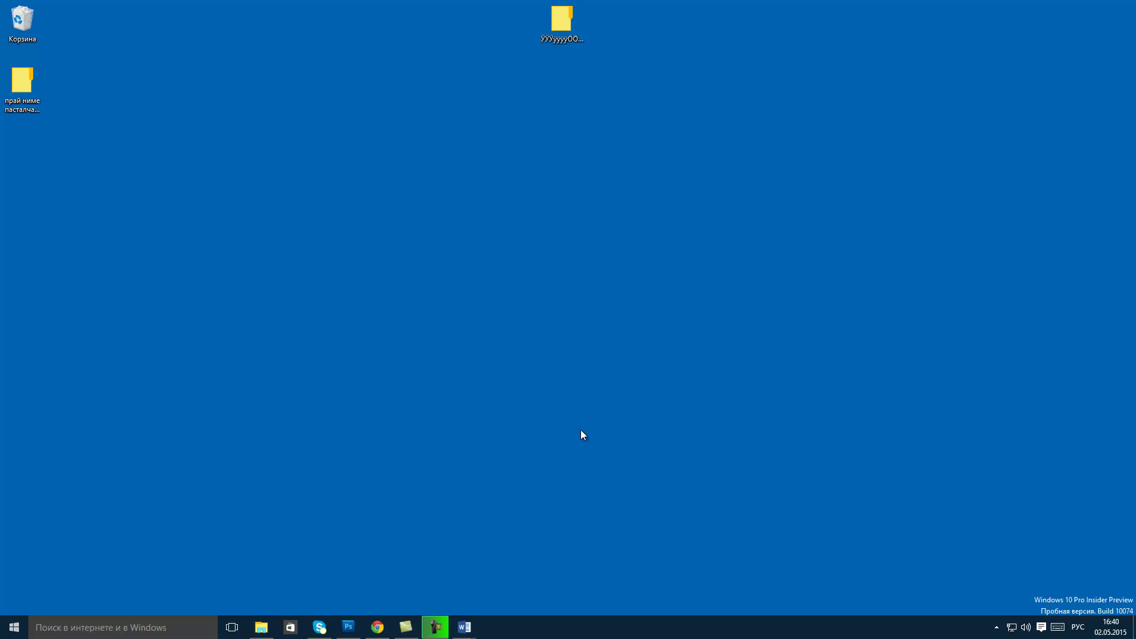
pyautogui.click(14, 629)
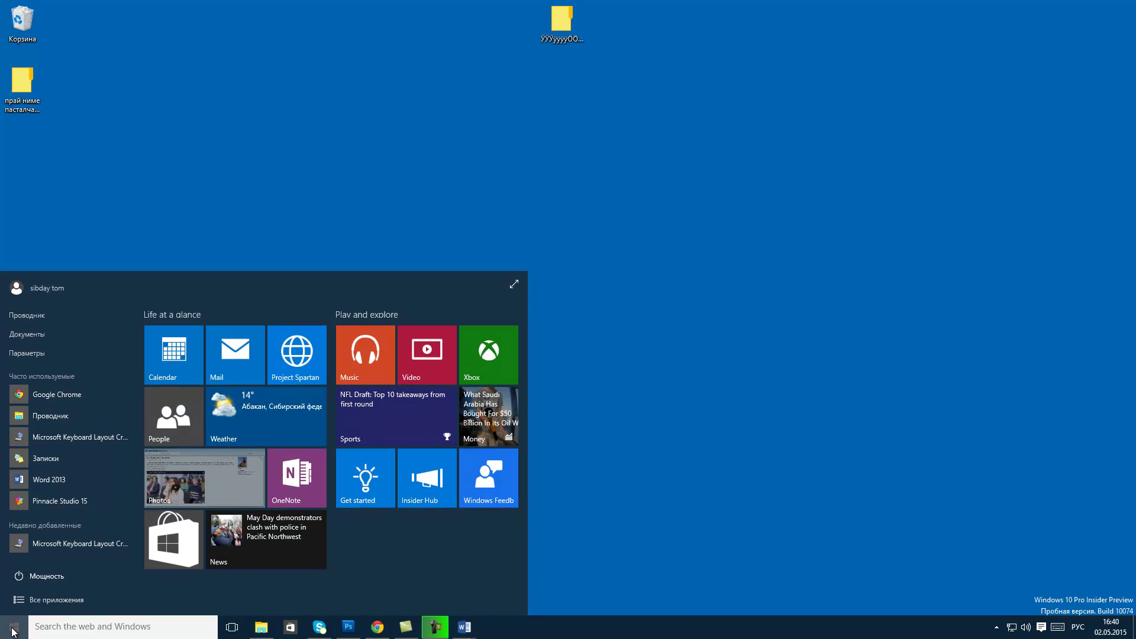
pyautogui.click(298, 477)
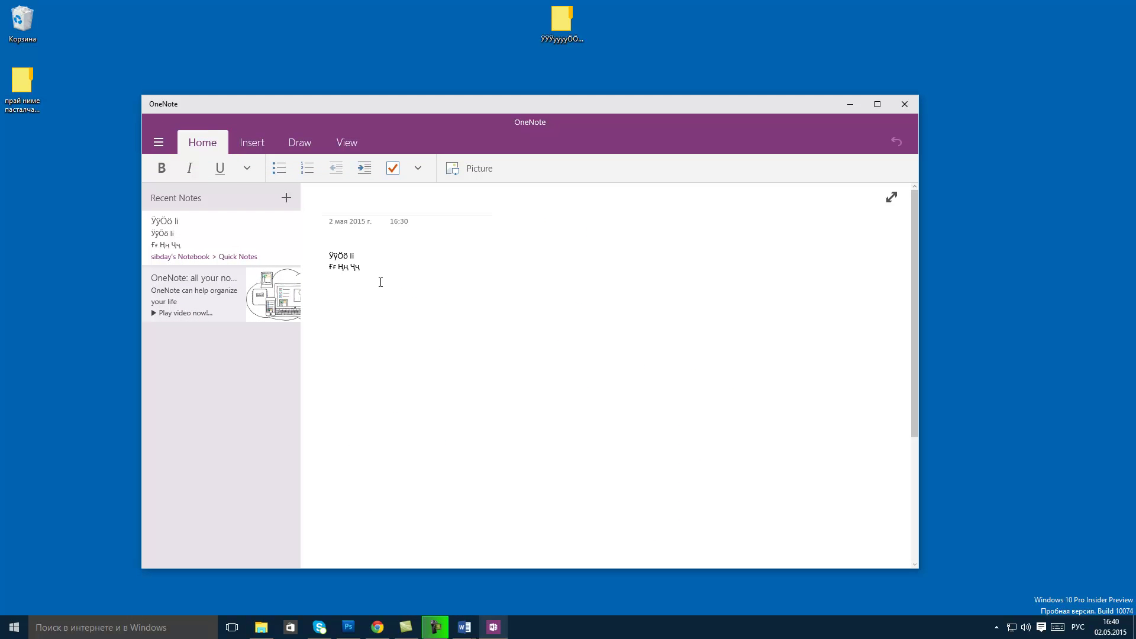
# Highlight the two lines of Khakas letters in the OneNote quick note to point them out, and deselect them
pyautogui.click(380, 282)
pyautogui.moveTo(376, 273)
pyautogui.mouseDown()
pyautogui.moveTo(329, 251)
pyautogui.moveTo(376, 276)
pyautogui.mouseUp()
pyautogui.moveTo(361, 269); pyautogui.dragTo(323, 255)
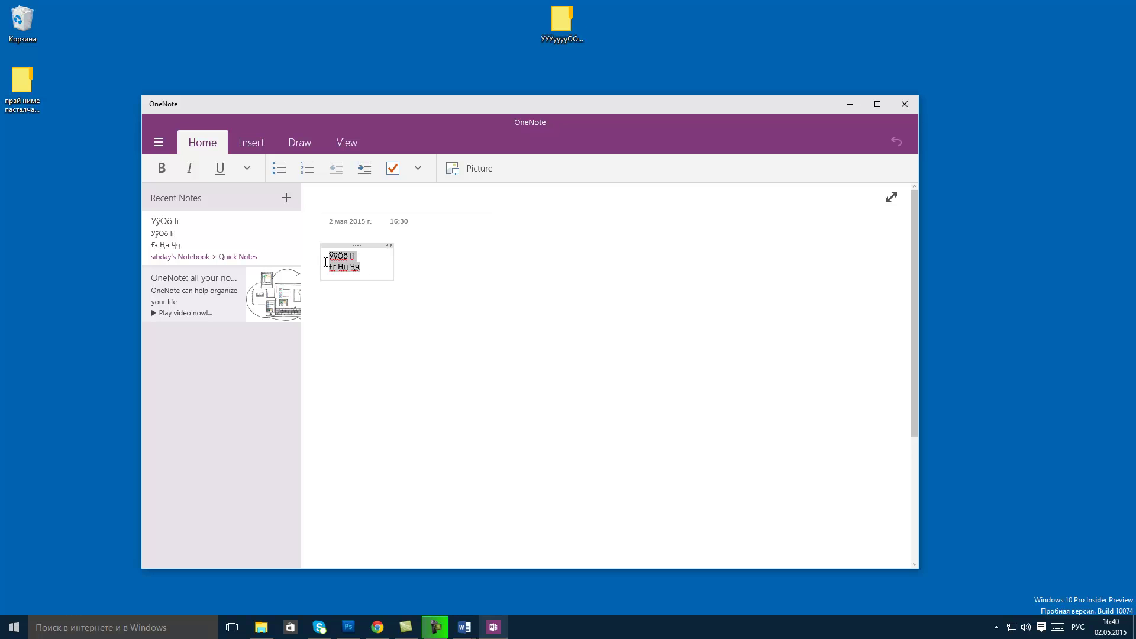
pyautogui.click(443, 376)
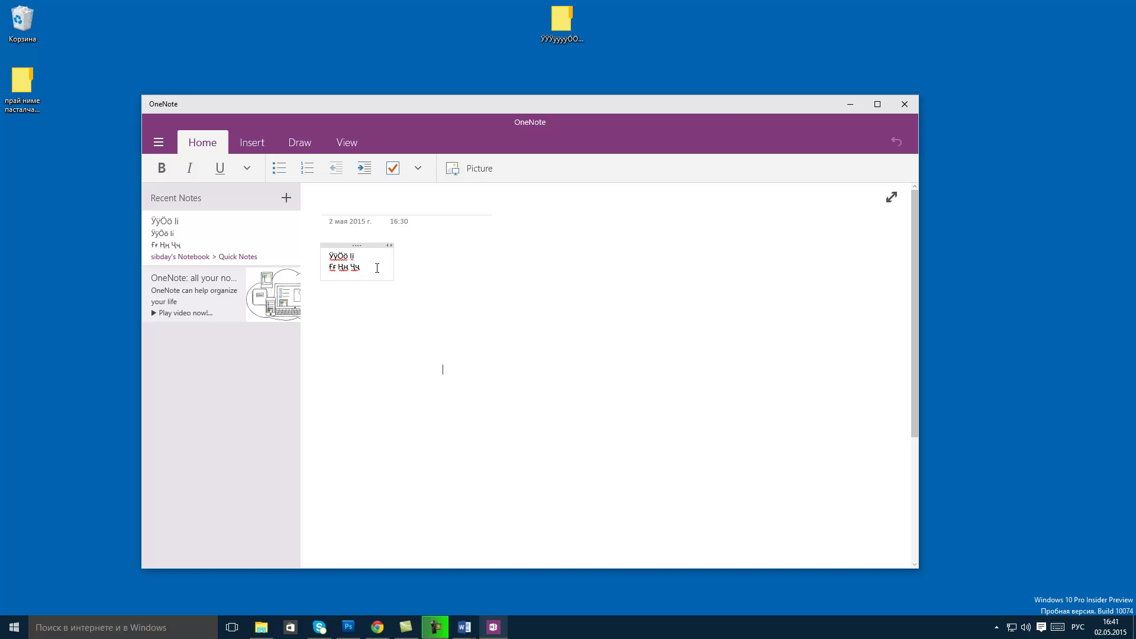
pyautogui.moveTo(359, 269); pyautogui.dragTo(324, 256)
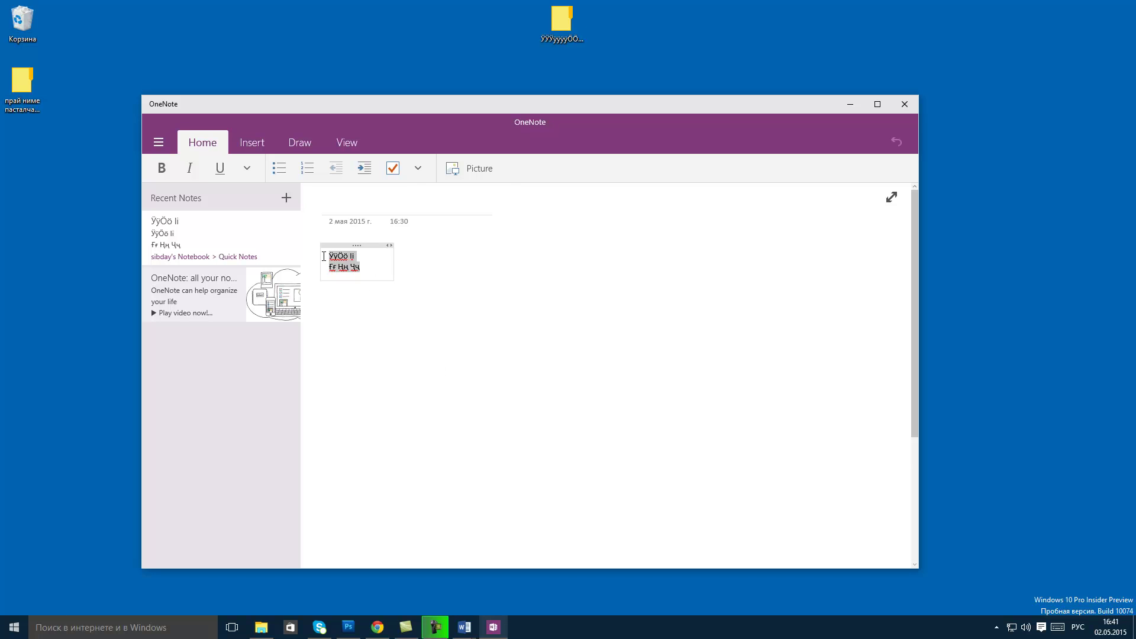
pyautogui.click(459, 378)
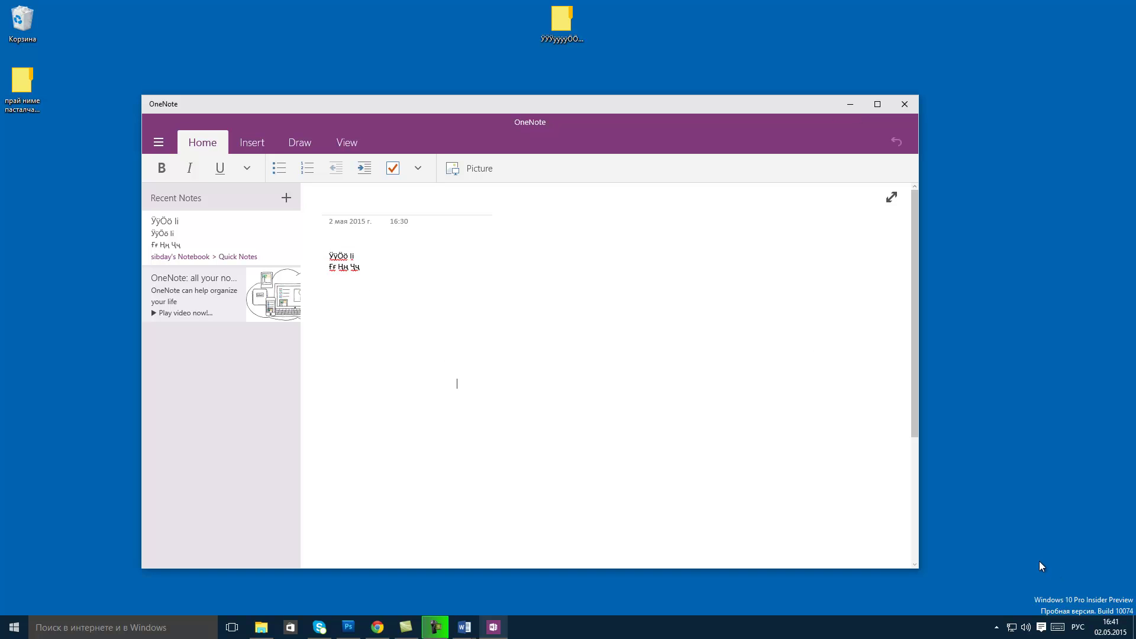
# Show the list of installed input languages, close it and minimize OneNote
pyautogui.click(1077, 627)
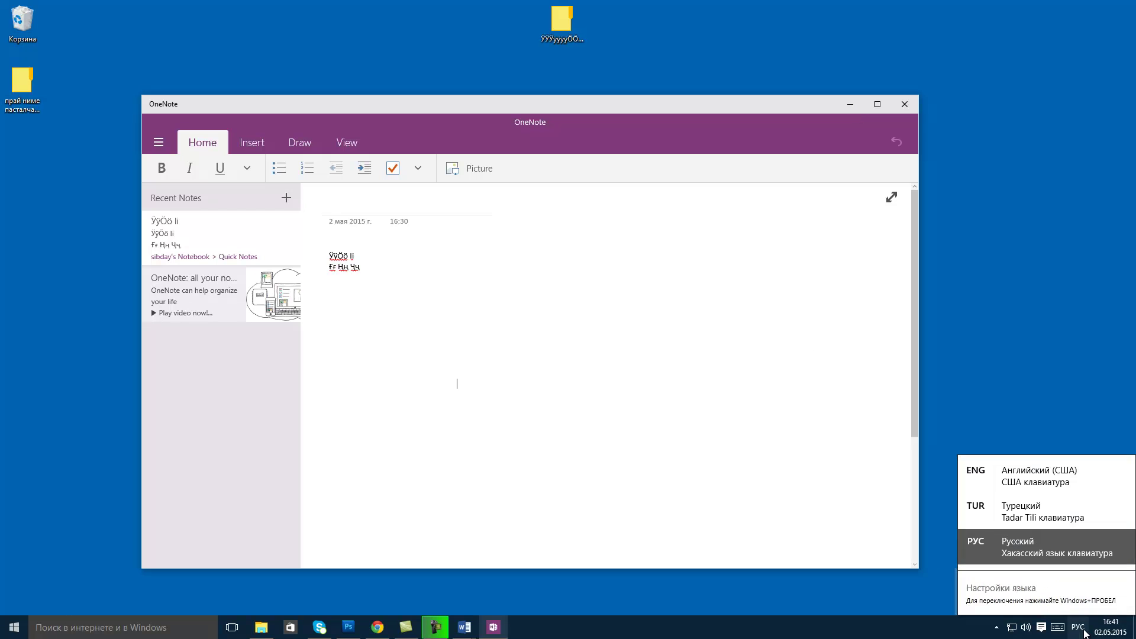
pyautogui.click(977, 359)
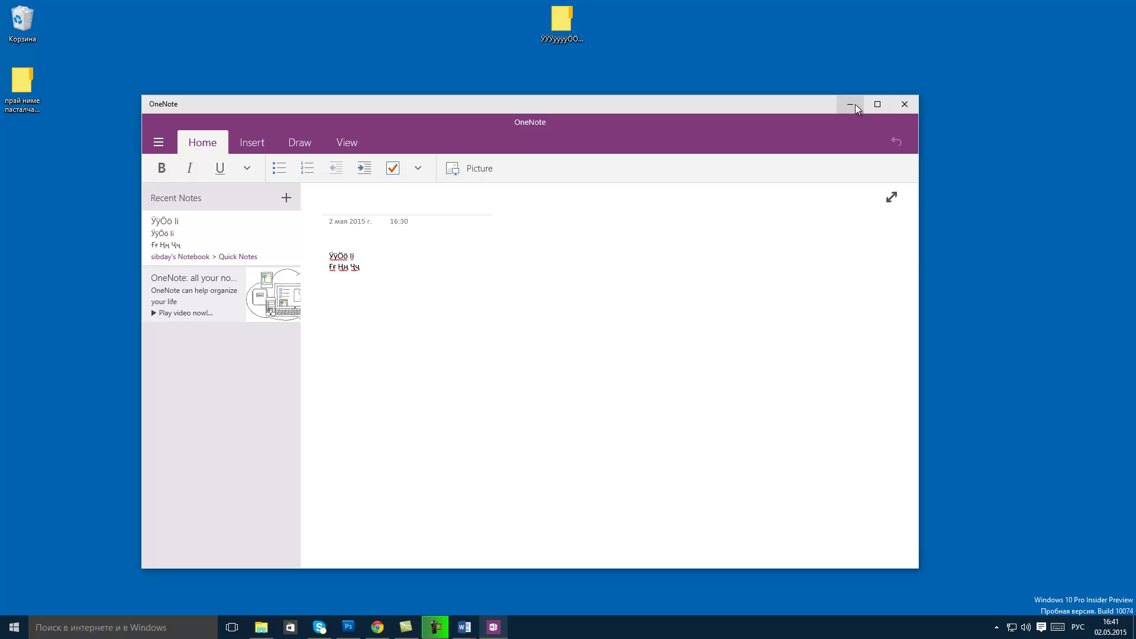
pyautogui.click(850, 104)
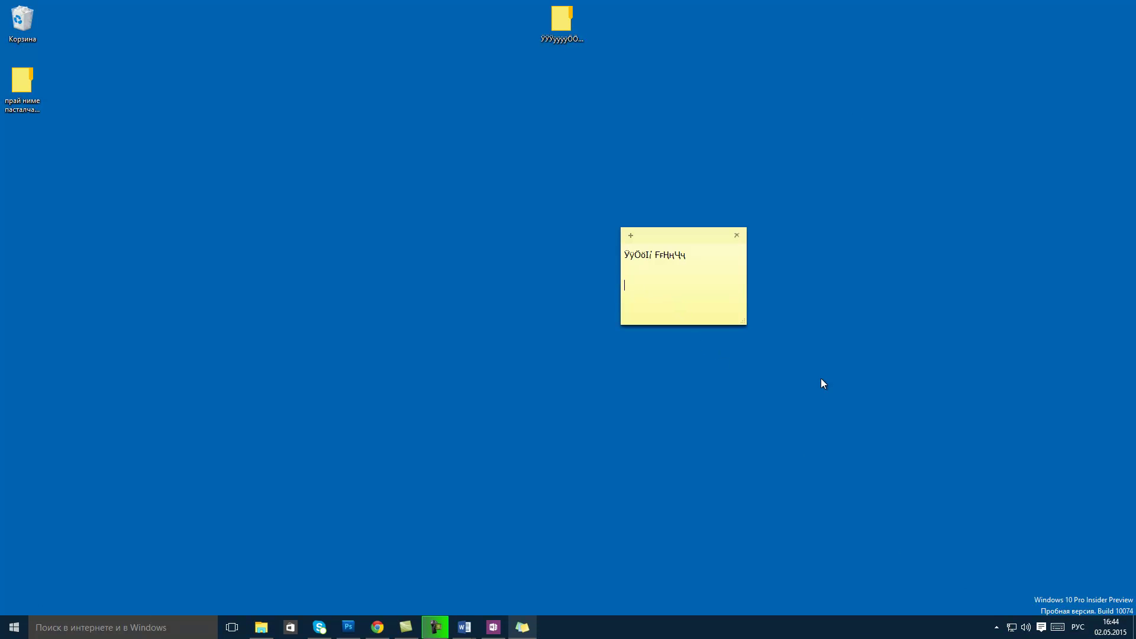
# Open the touch keyboard and place the text cursor on the empty line of the sticky note
pyautogui.click(1057, 628)
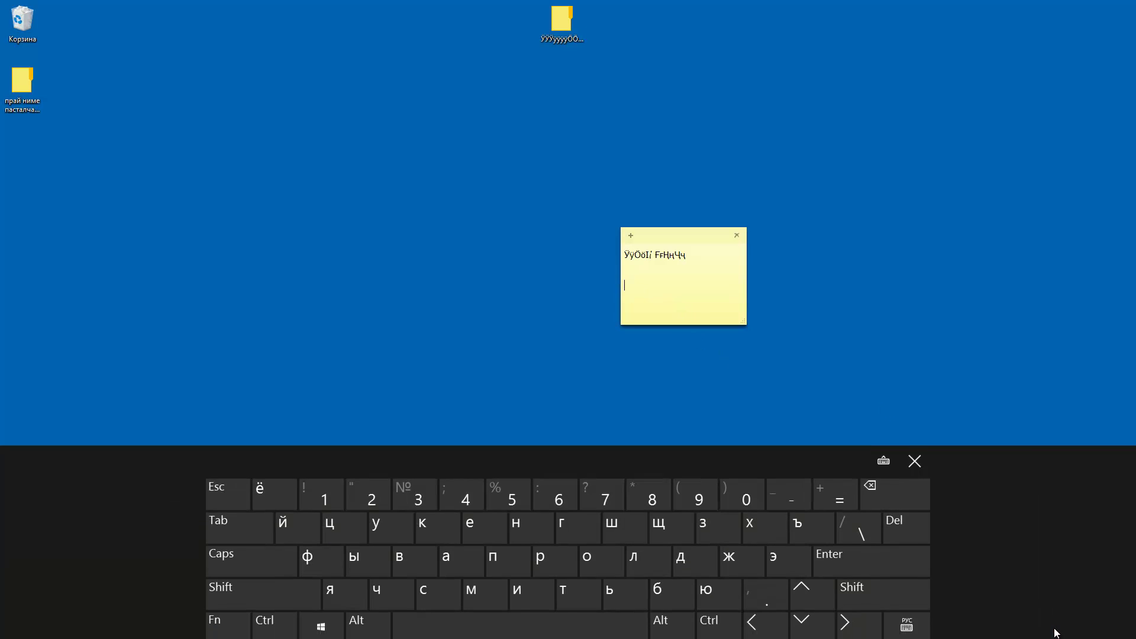
pyautogui.click(676, 288)
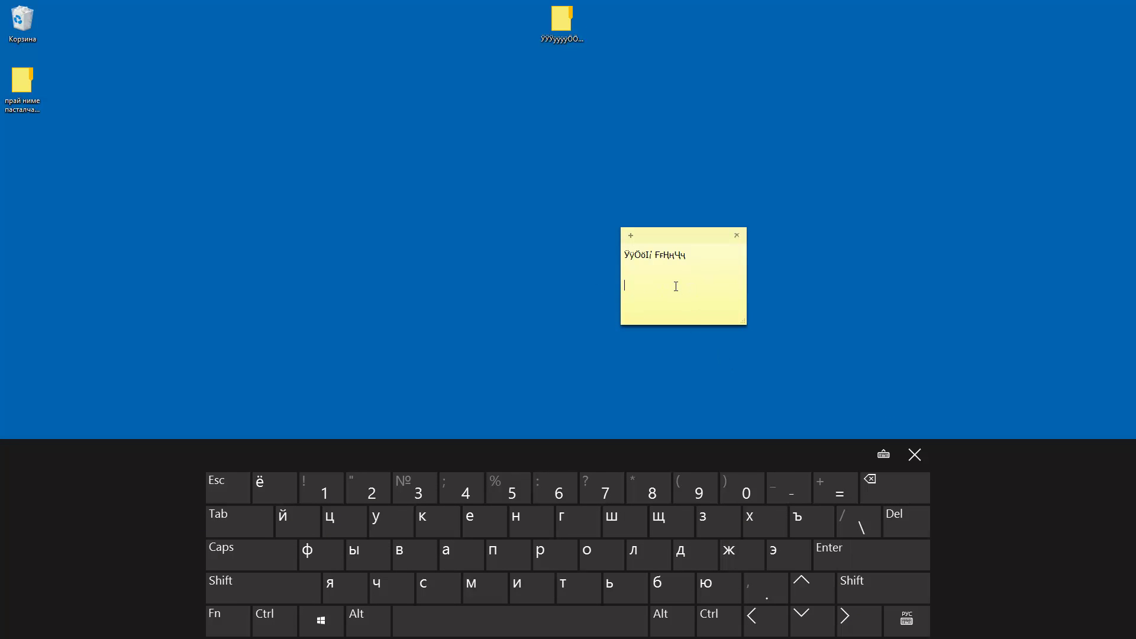
pyautogui.click(668, 624)
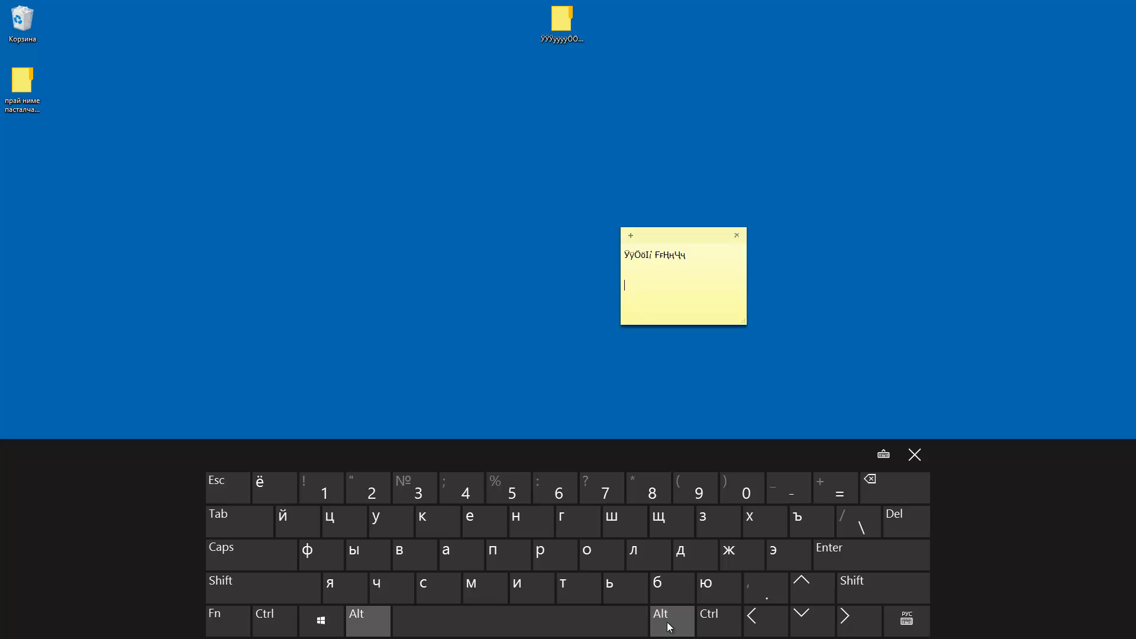
pyautogui.click(570, 524)
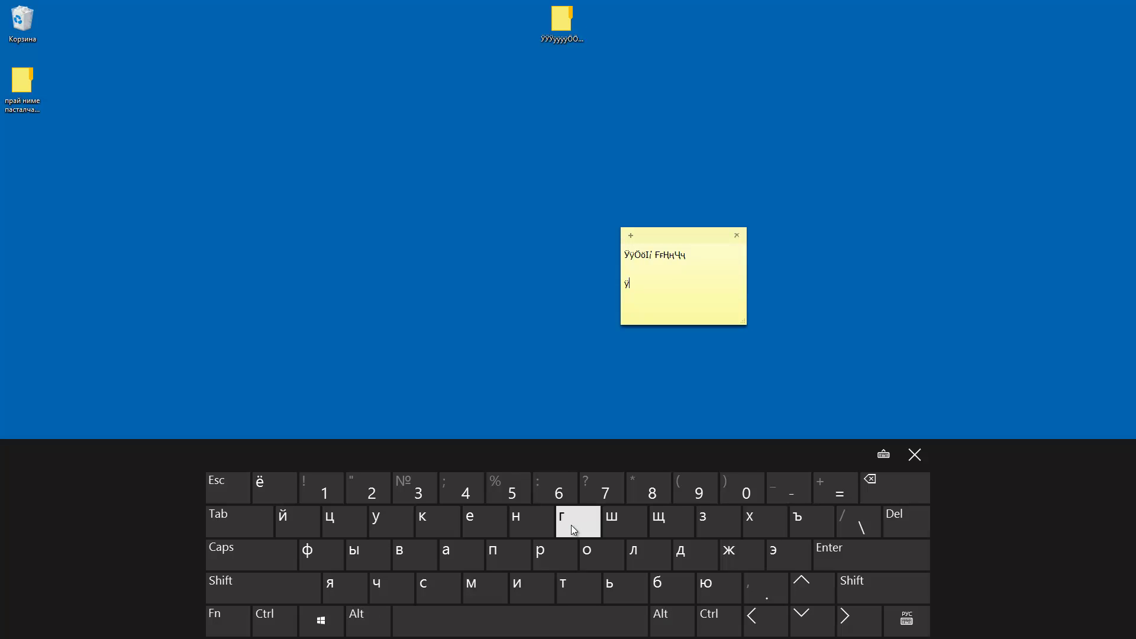
pyautogui.click(656, 631)
pyautogui.click(624, 517)
pyautogui.click(672, 621)
pyautogui.click(533, 524)
# Replace the two trial letters on the sticky note's lower line with Ӱӱ, using the touch keyboard
pyautogui.moveTo(636, 288); pyautogui.dragTo(623, 282)
pyautogui.click(672, 619)
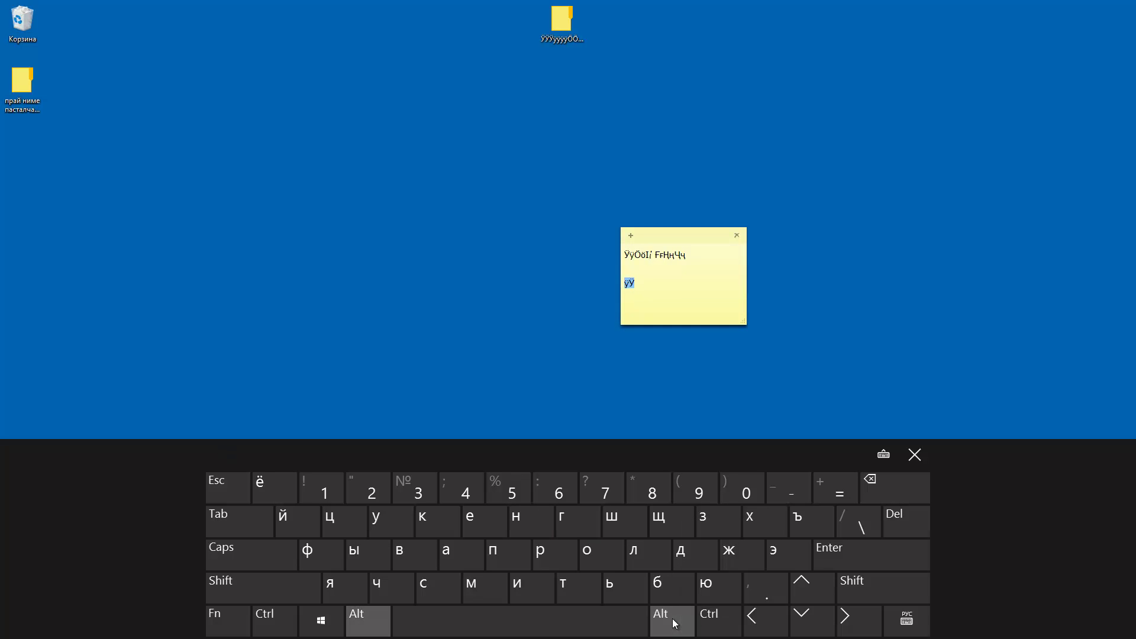
pyautogui.click(531, 521)
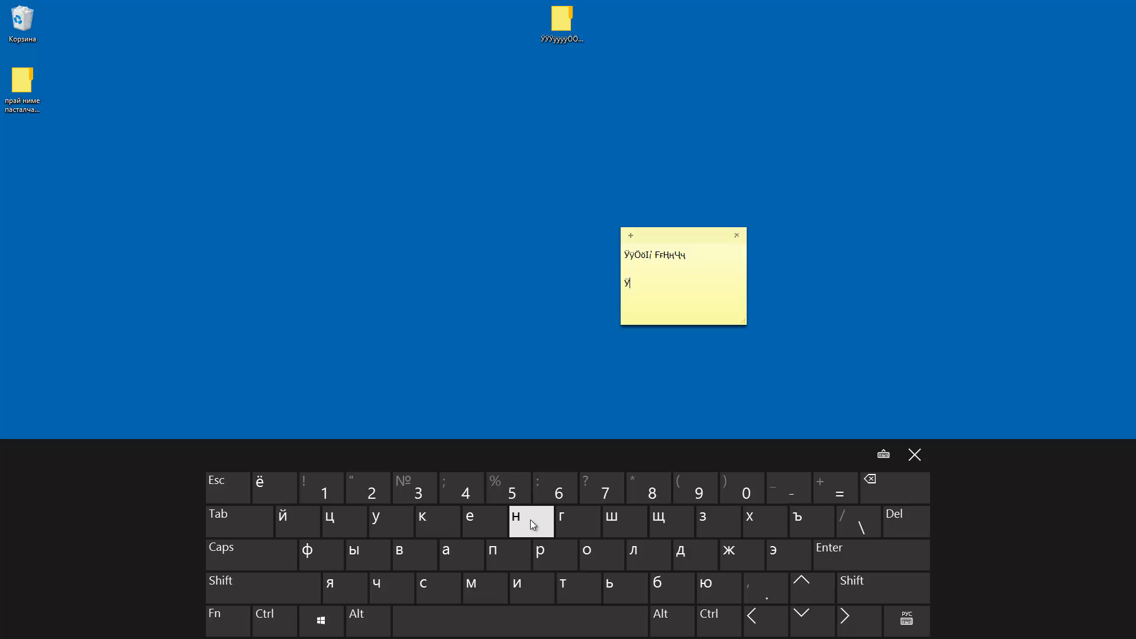
pyautogui.click(675, 628)
pyautogui.click(581, 521)
# Continue the sticky note's lower line with the letters ӦӧІі on the touch keyboard
pyautogui.click(675, 627)
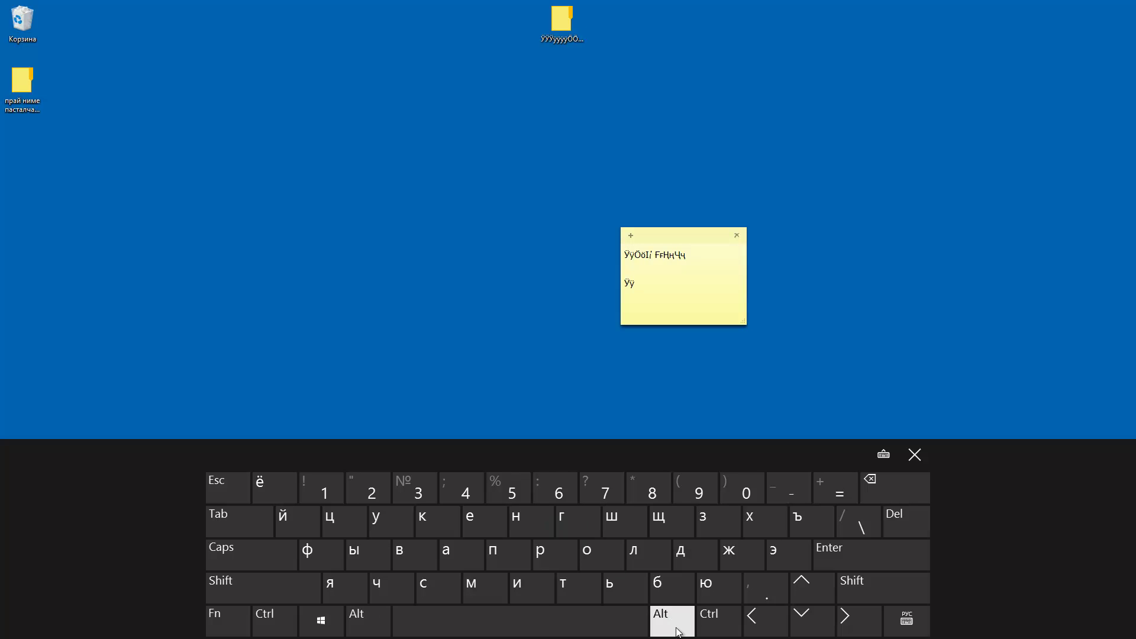
pyautogui.click(592, 557)
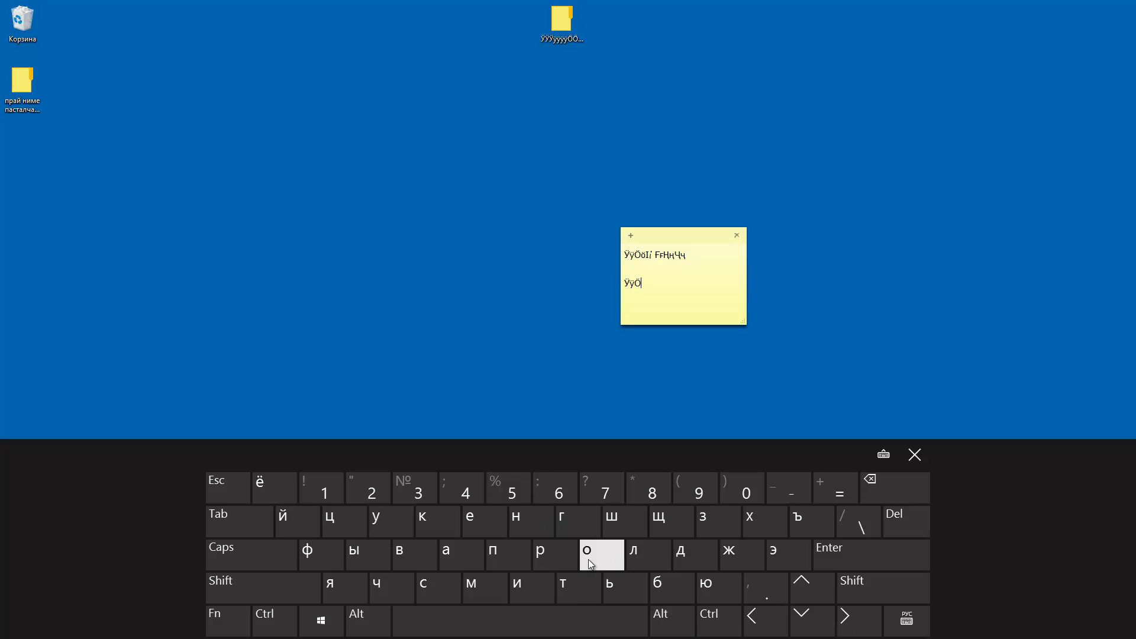
pyautogui.click(673, 623)
pyautogui.click(640, 559)
pyautogui.click(671, 620)
pyautogui.click(624, 596)
pyautogui.click(671, 624)
pyautogui.click(672, 588)
# Continue the sticky note's lower line with the letters ҒғҢң on the touch keyboard
pyautogui.click(670, 628)
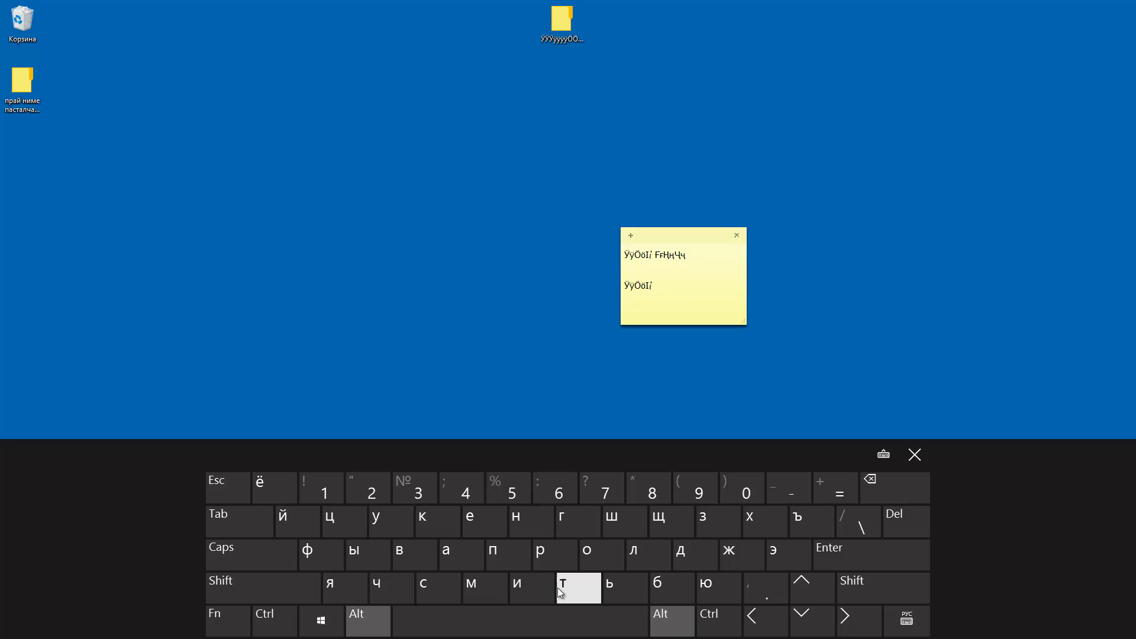
pyautogui.click(297, 523)
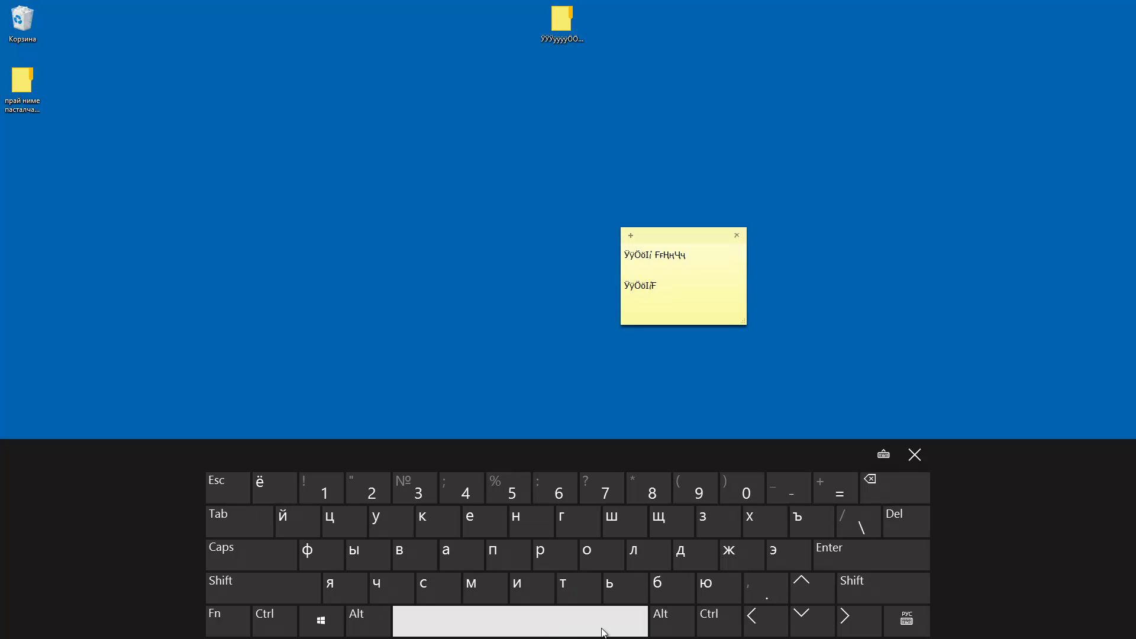
pyautogui.click(666, 621)
pyautogui.click(337, 521)
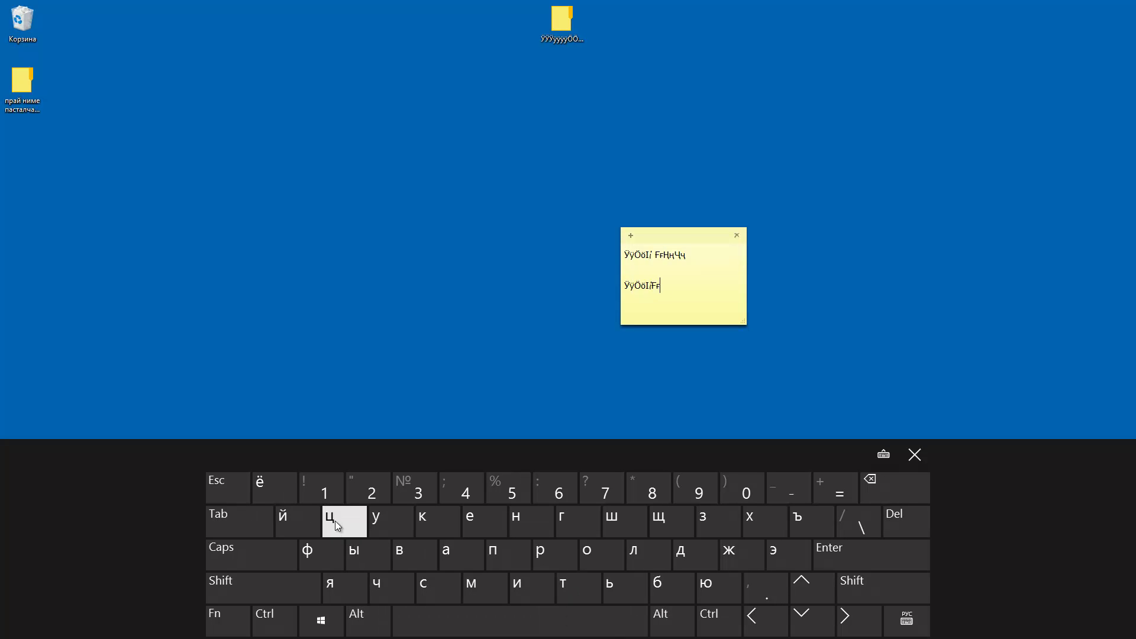
pyautogui.click(666, 621)
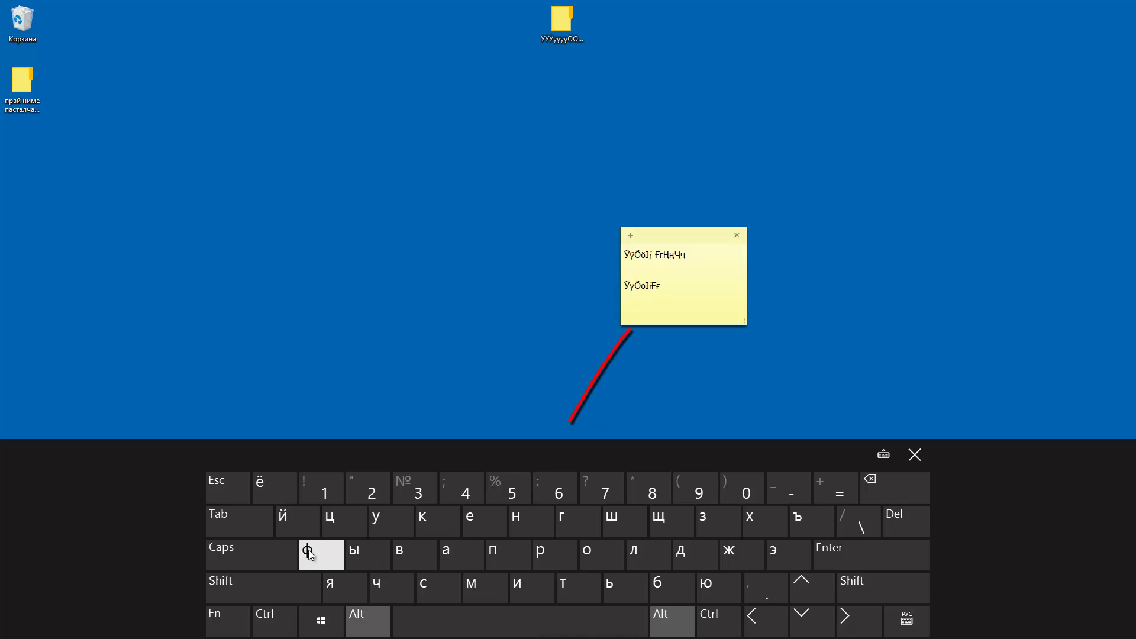
pyautogui.click(307, 550)
pyautogui.click(667, 622)
pyautogui.click(362, 552)
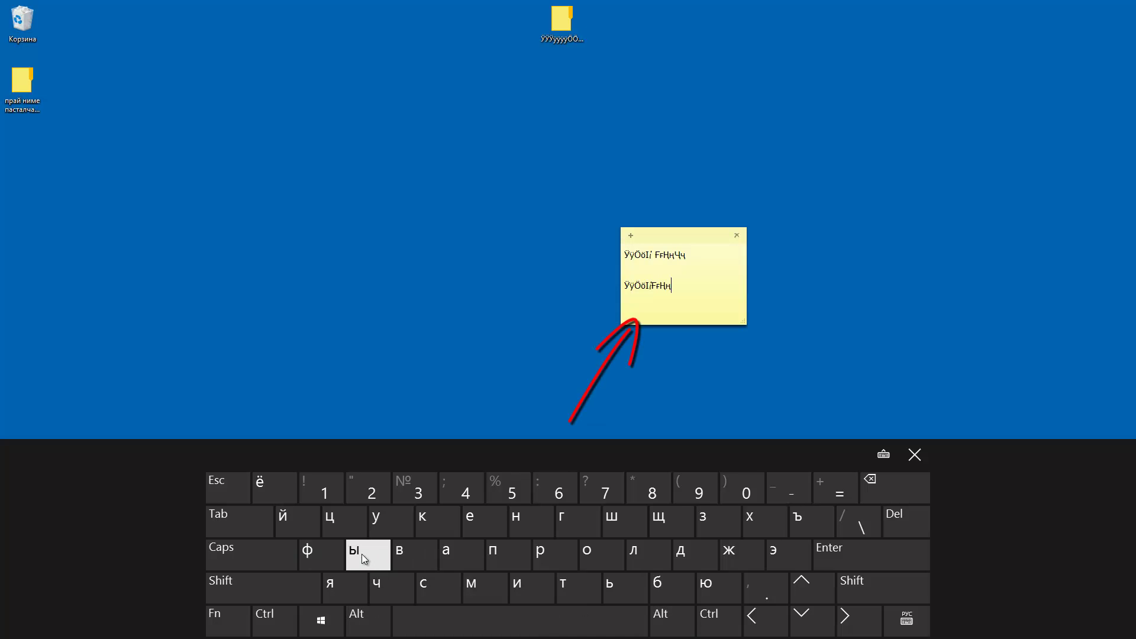
# Finish the sticky note's lower line with the letters Ӌӌ on the touch keyboard
pyautogui.click(667, 621)
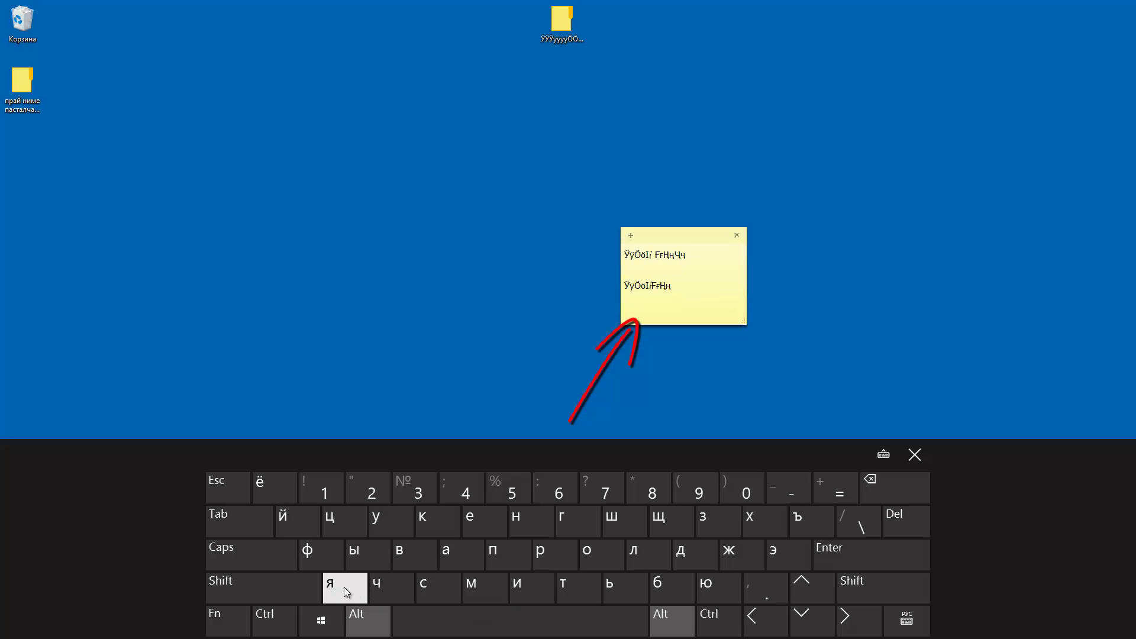
pyautogui.click(343, 587)
pyautogui.click(667, 621)
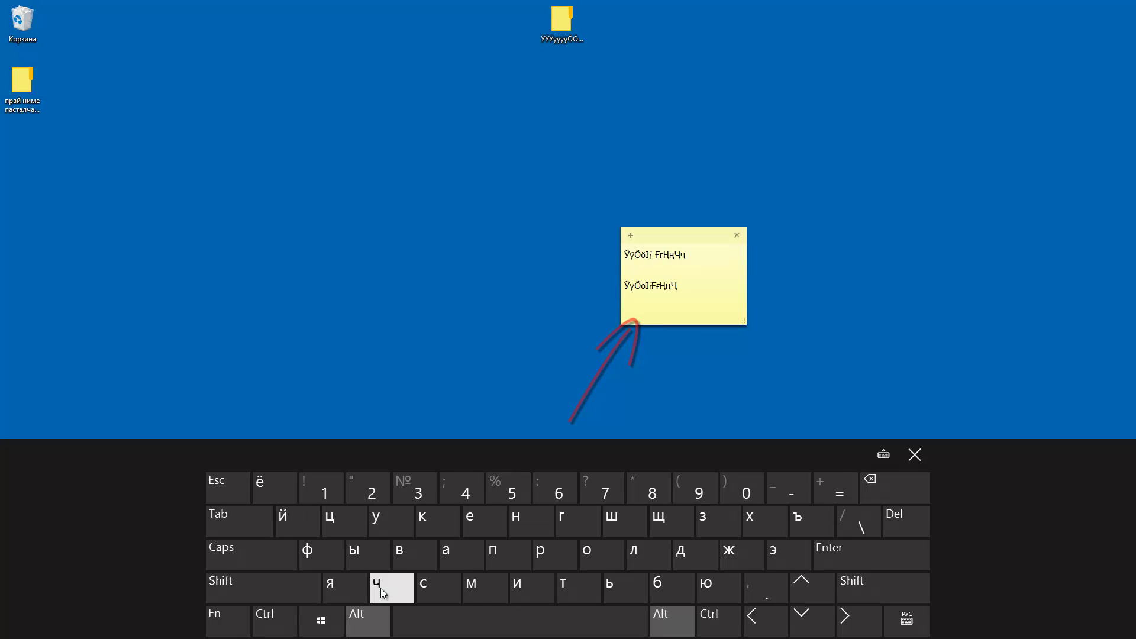
pyautogui.click(380, 588)
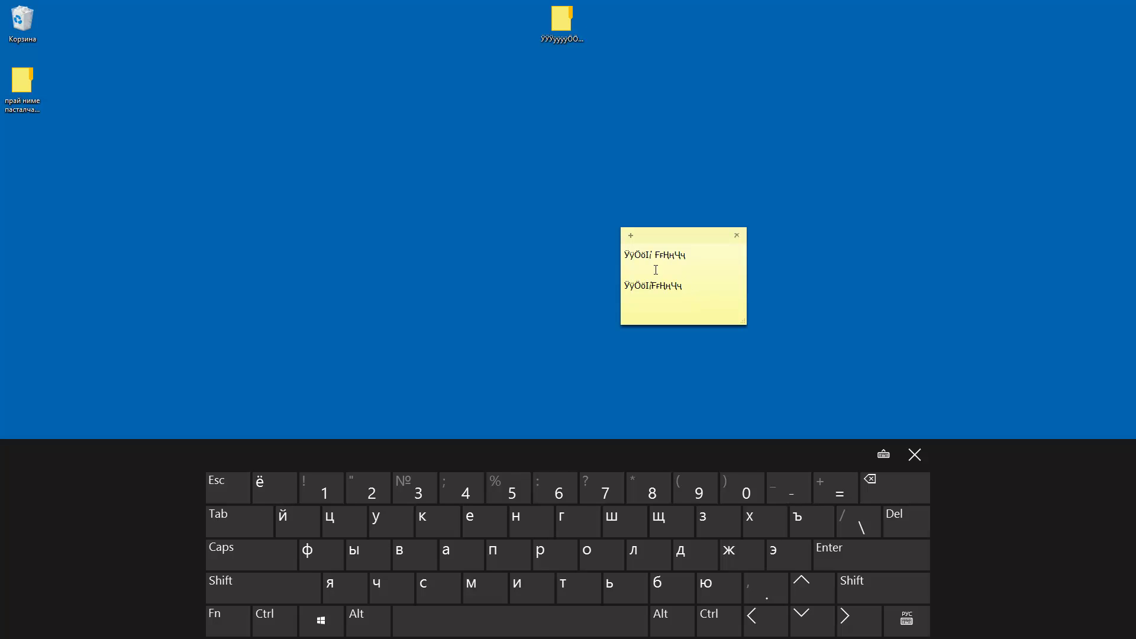
# Highlight both lines of letters on the sticky note, clear the selection and close the touch keyboard
pyautogui.moveTo(627, 255); pyautogui.dragTo(704, 290)
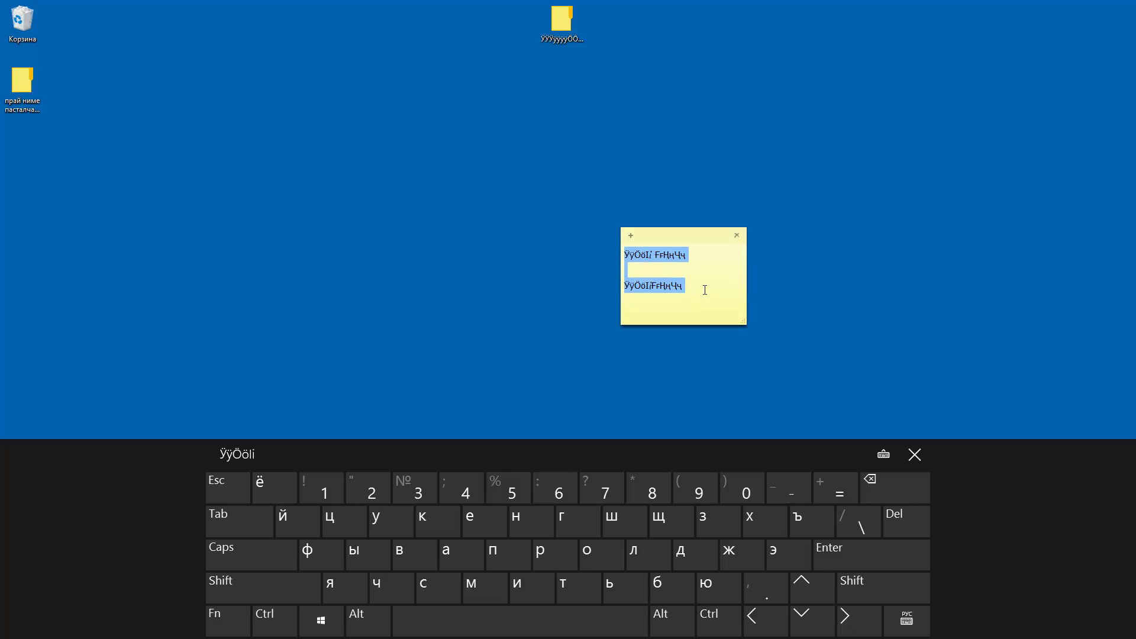
pyautogui.click(705, 270)
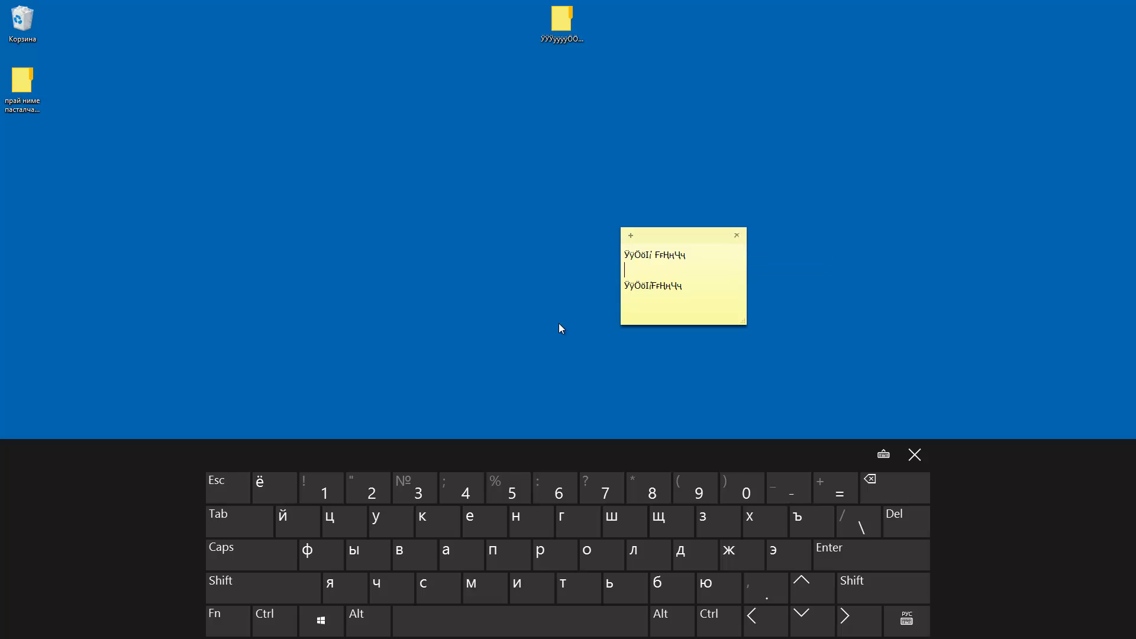
pyautogui.click(914, 468)
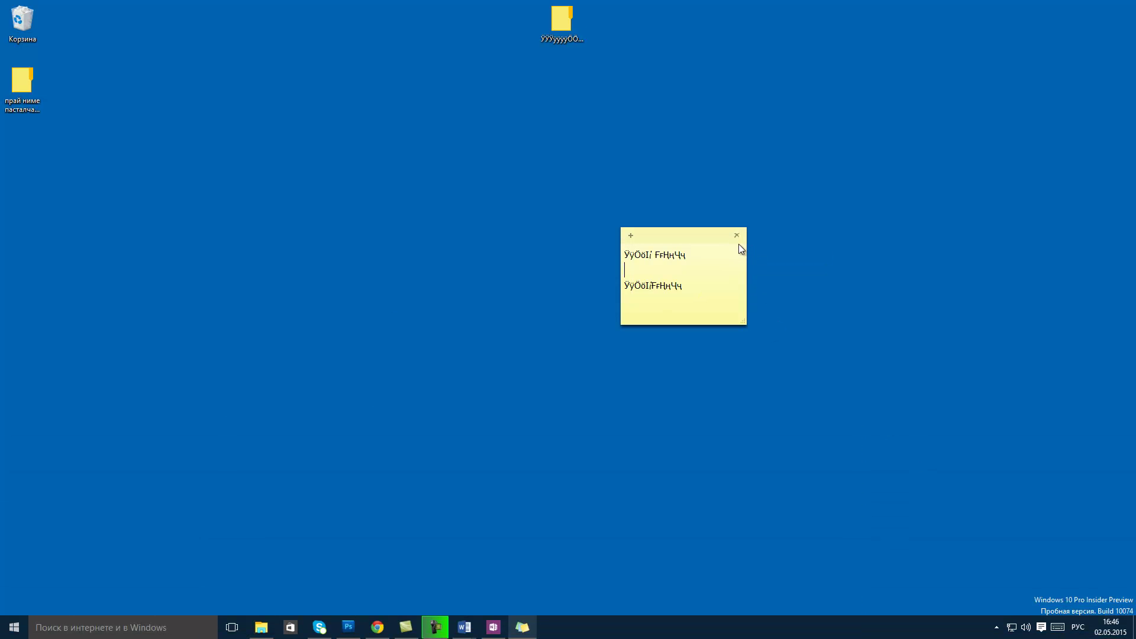
# Switch to YouTube in Chrome and open the Sibinweb channel's video about the Khakas musical instrument chatkhan
pyautogui.click(377, 627)
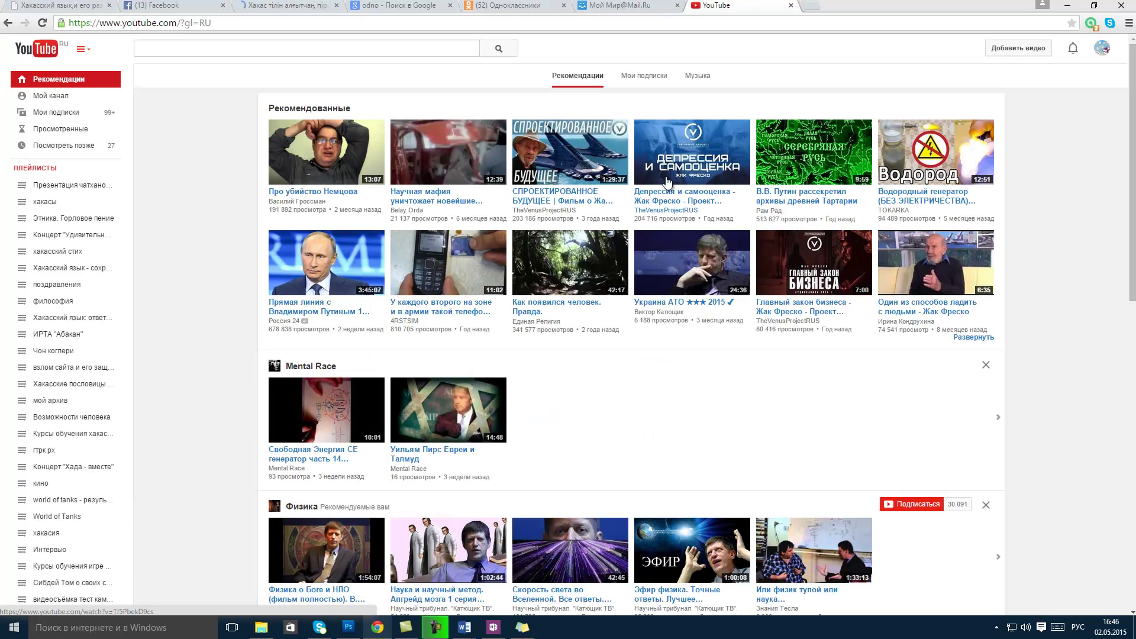
pyautogui.click(1101, 48)
pyautogui.click(1056, 122)
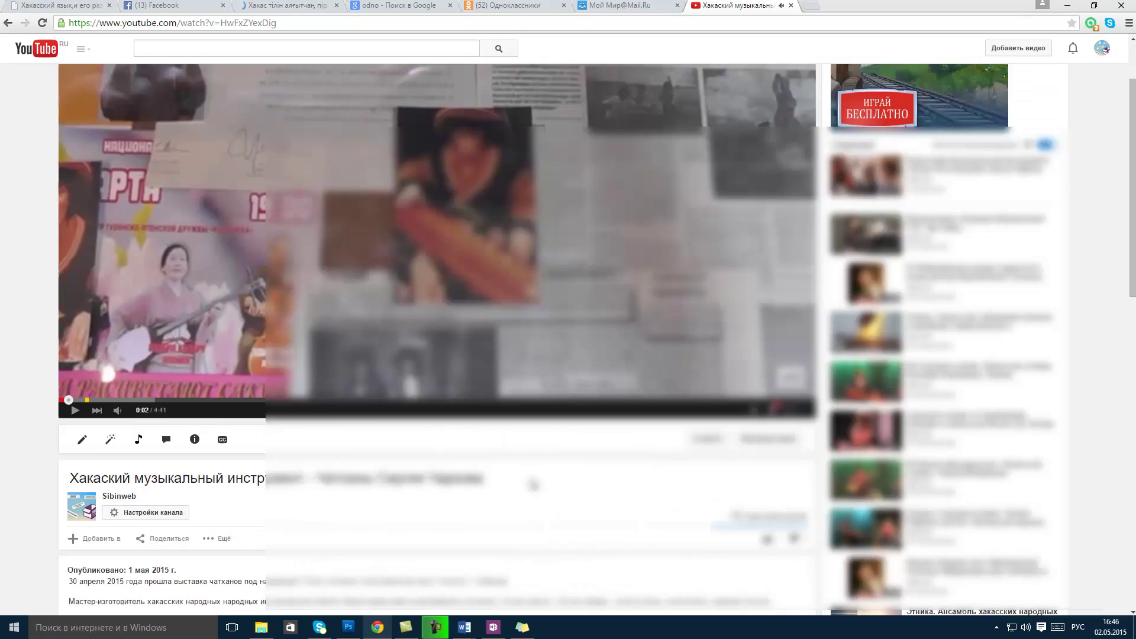
# Look over the chatkhan video page and expand the video's full description
pyautogui.scroll(-6, 527, 475)
pyautogui.scroll(6, 534, 469)
pyautogui.scroll(-2, 534, 469)
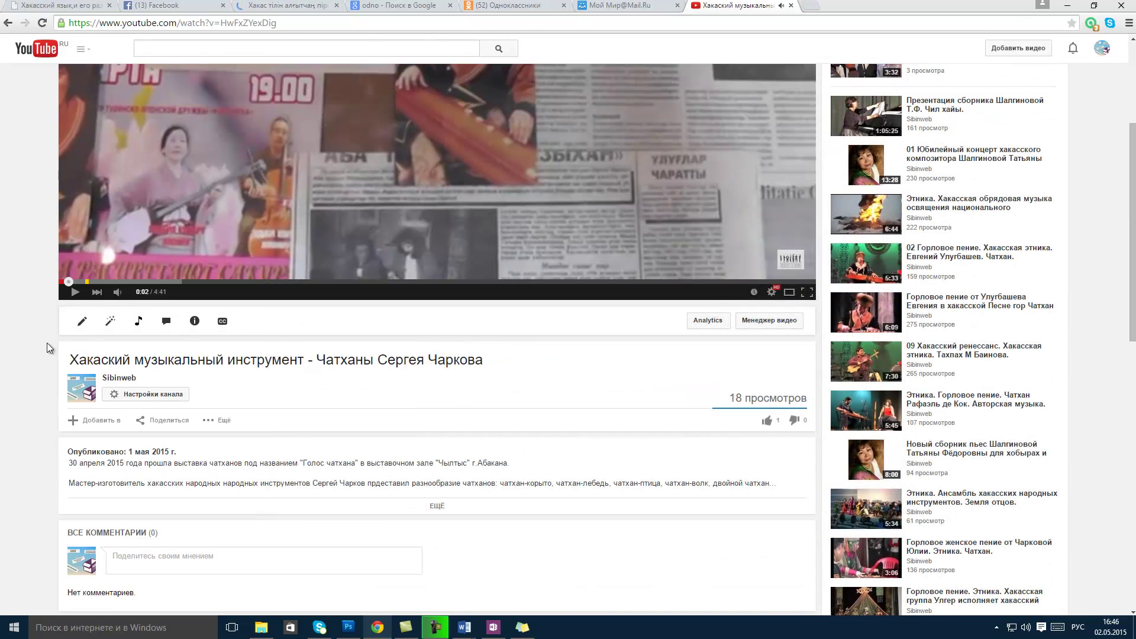
pyautogui.scroll(-4, 482, 391)
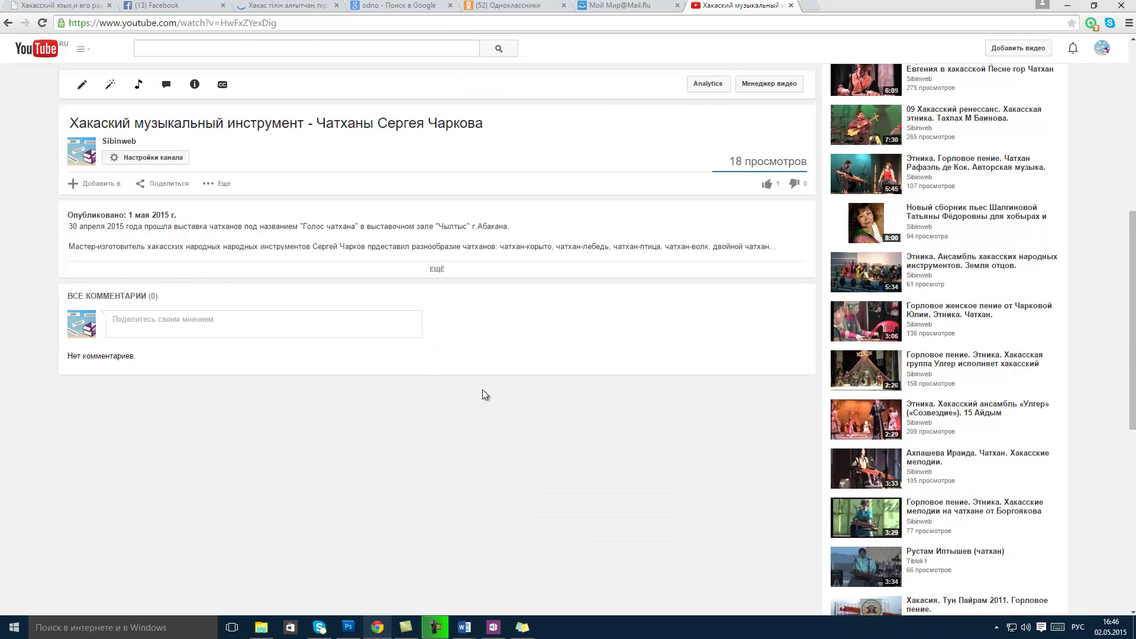
pyautogui.click(436, 270)
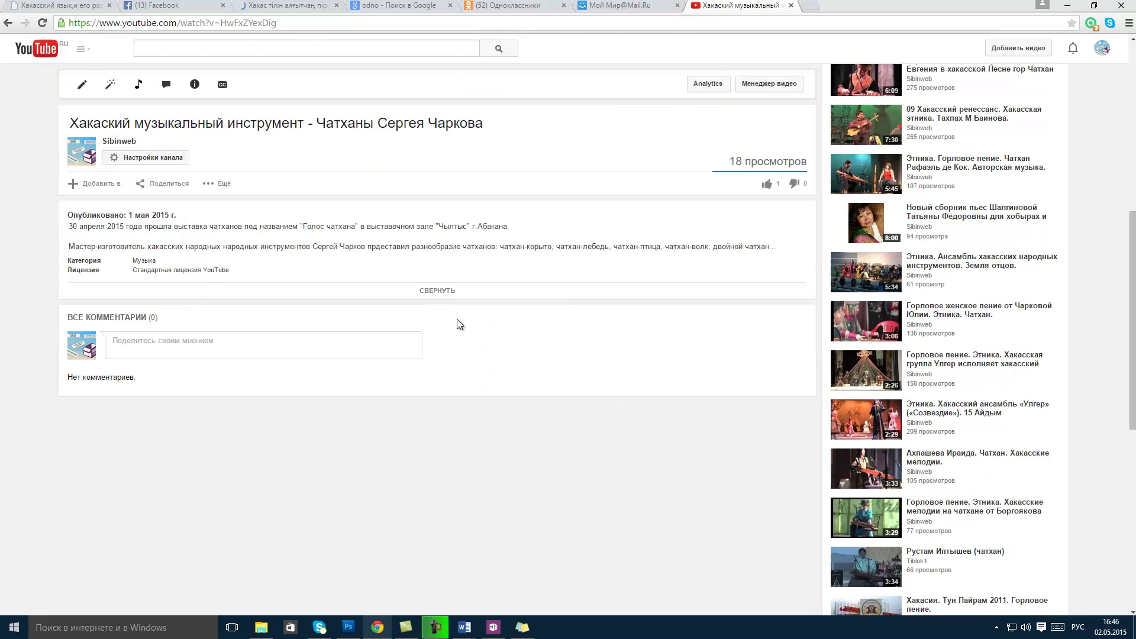
# Examine the comments heading and the empty comment field beneath the chatkhan video
pyautogui.moveTo(154, 319); pyautogui.dragTo(67, 320)
pyautogui.click(153, 320)
pyautogui.scroll(1, 233, 355)
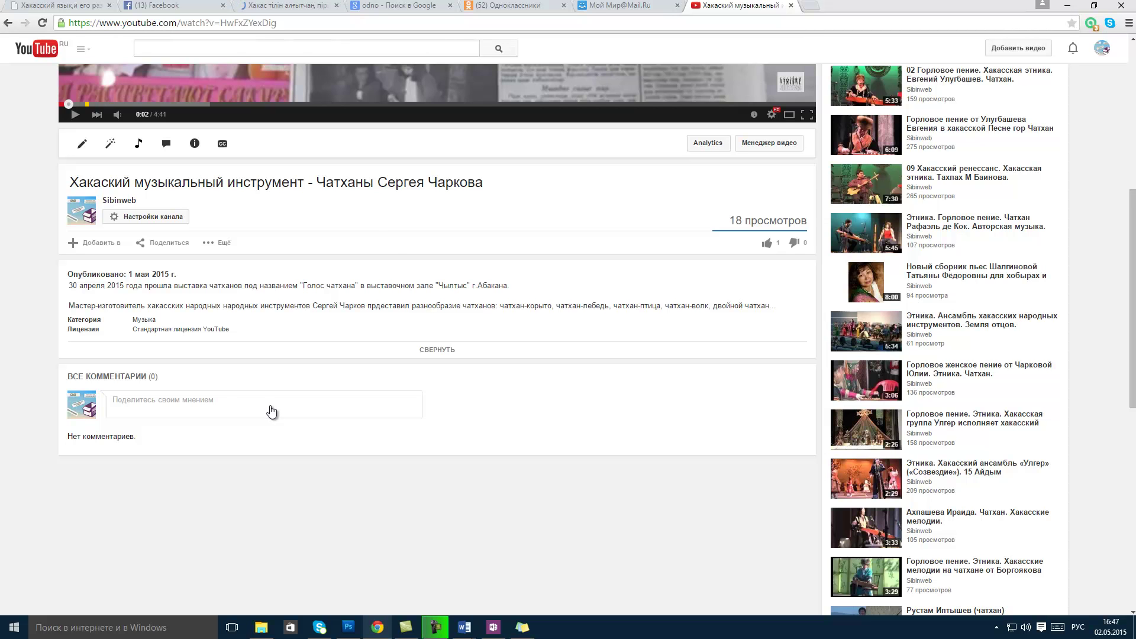
pyautogui.scroll(5, 270, 406)
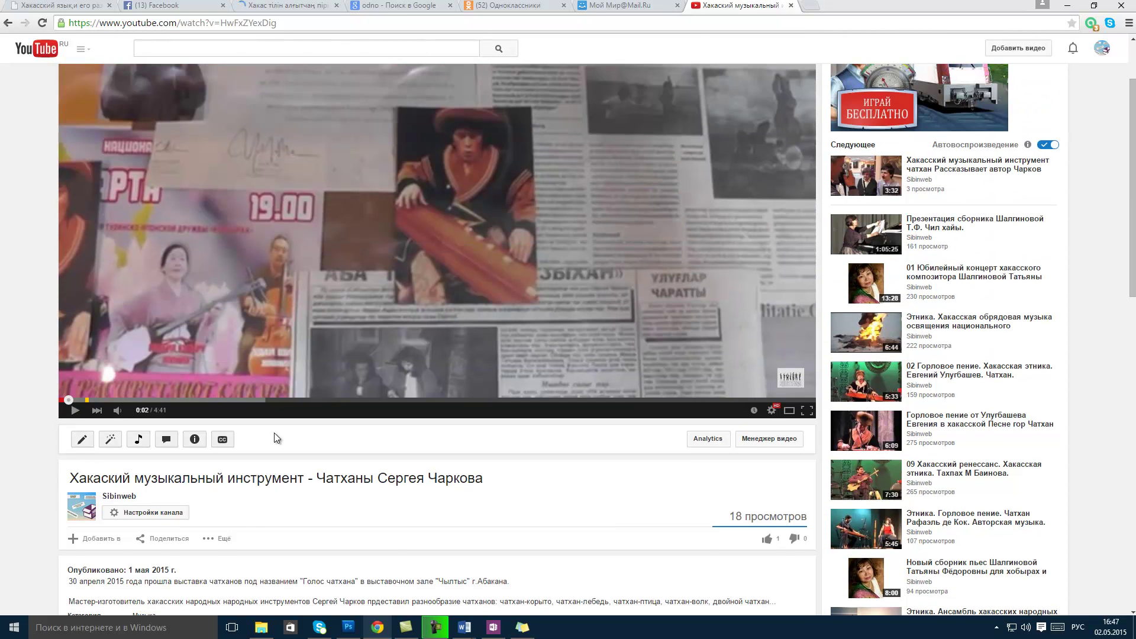
pyautogui.scroll(-5, 274, 434)
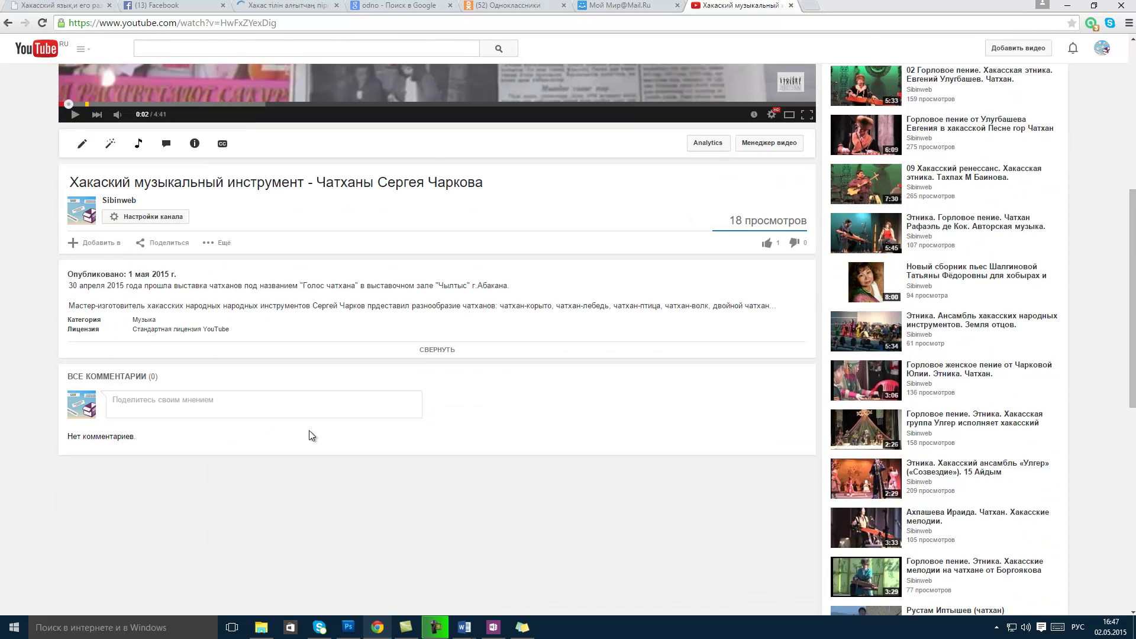
pyautogui.scroll(3, 325, 435)
pyautogui.scroll(-1, 361, 489)
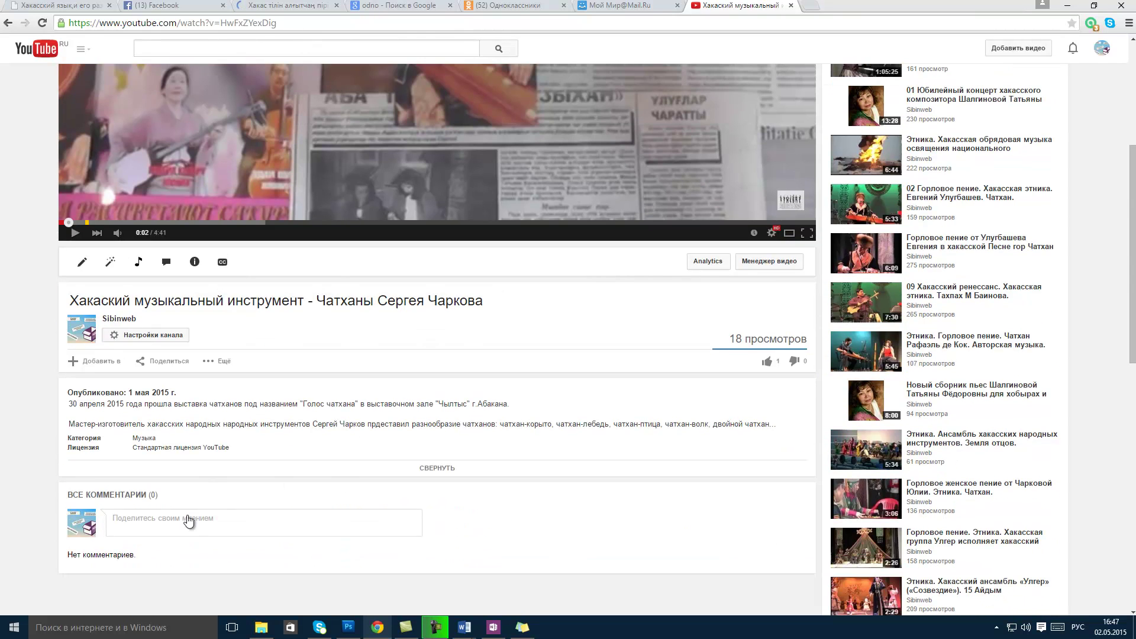
# Open the gmail.com start page in a new browser tab and show its Google account registration form
pyautogui.click(819, 7)
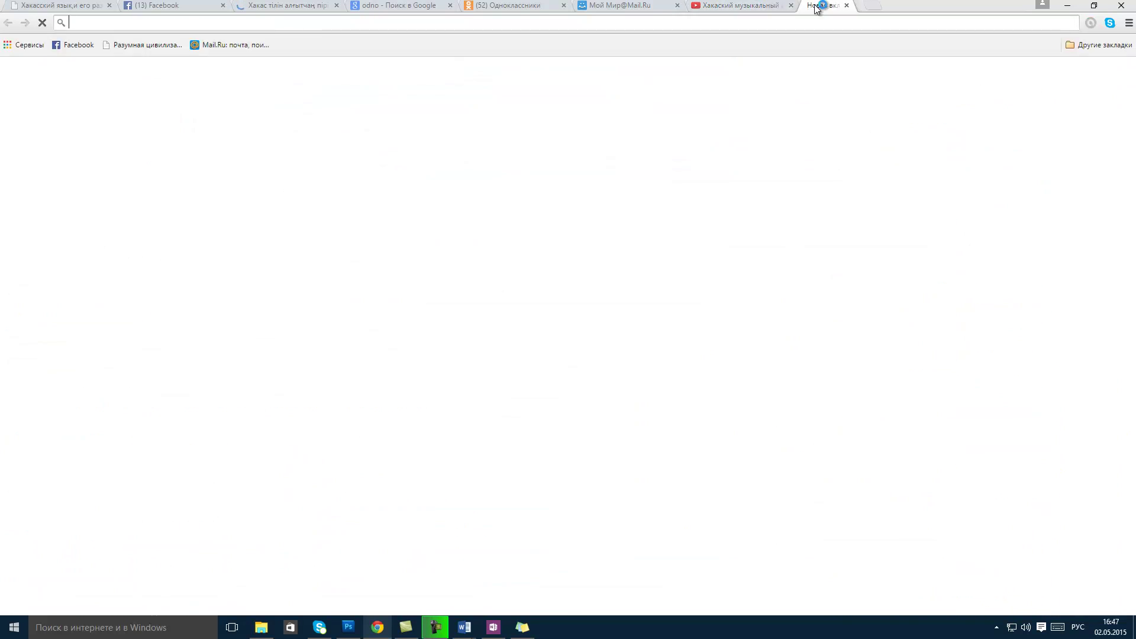
pyautogui.click(18, 47)
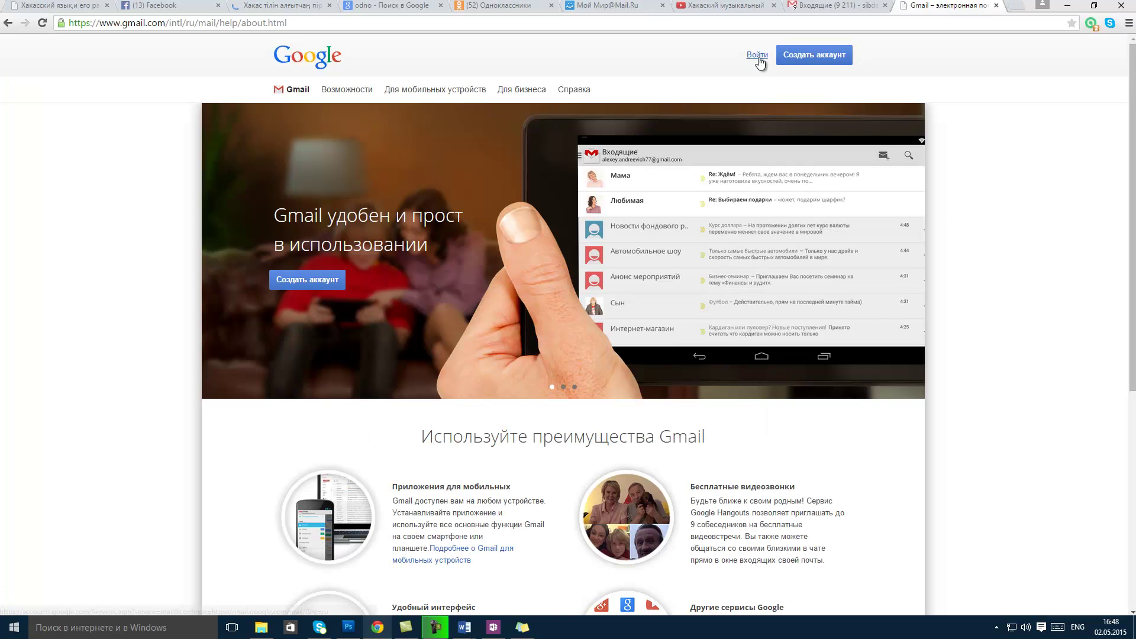
pyautogui.click(817, 55)
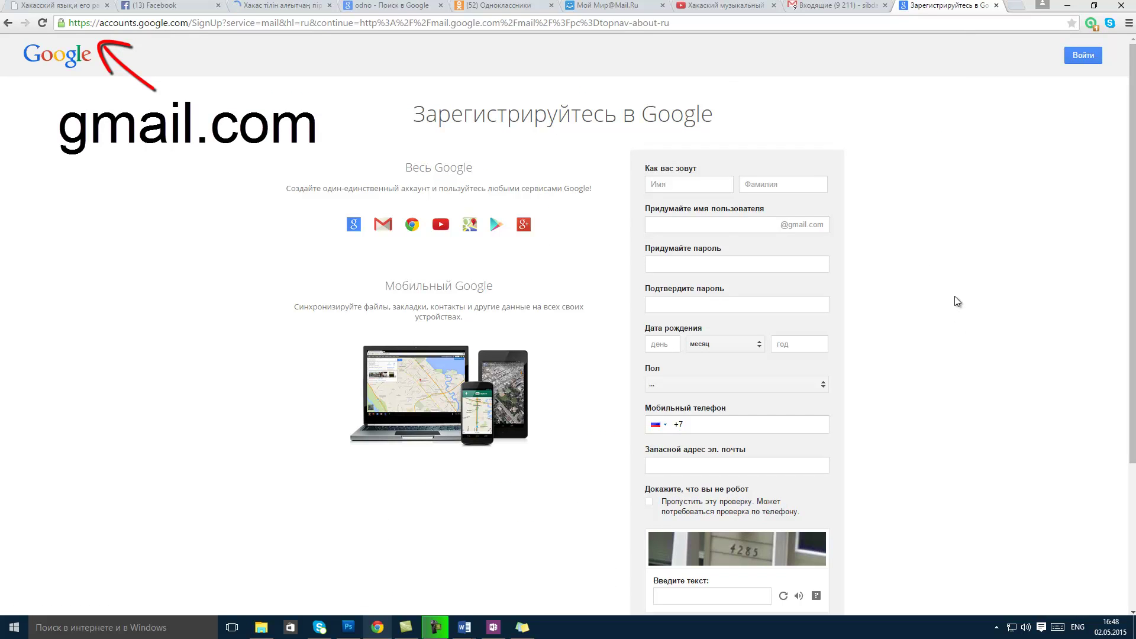
pyautogui.scroll(-1, 583, 320)
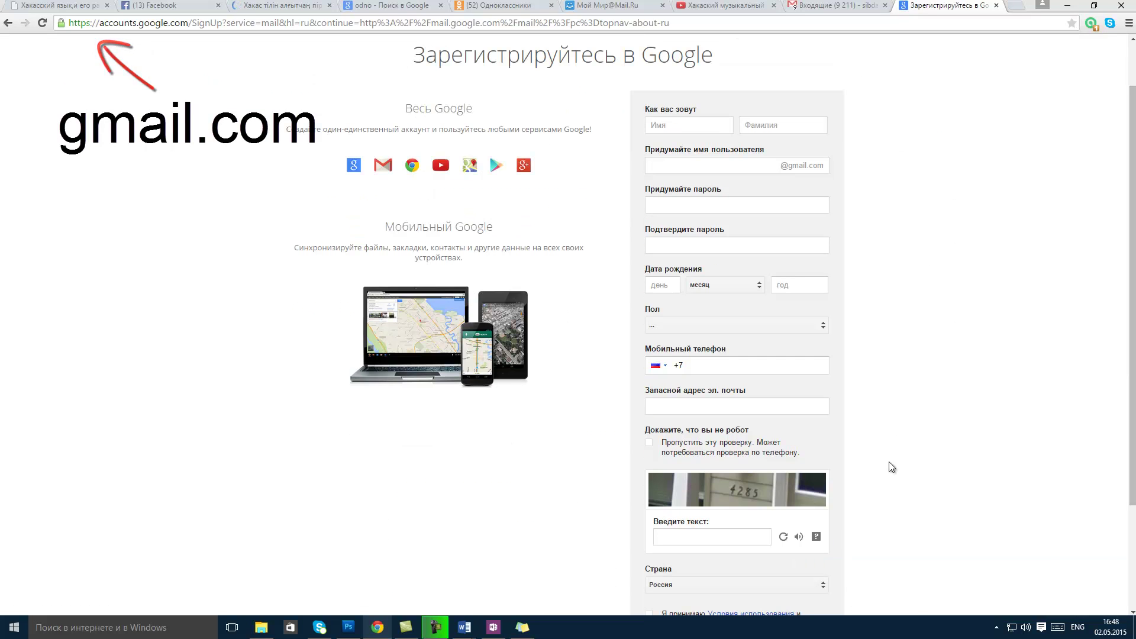
pyautogui.scroll(1, 907, 460)
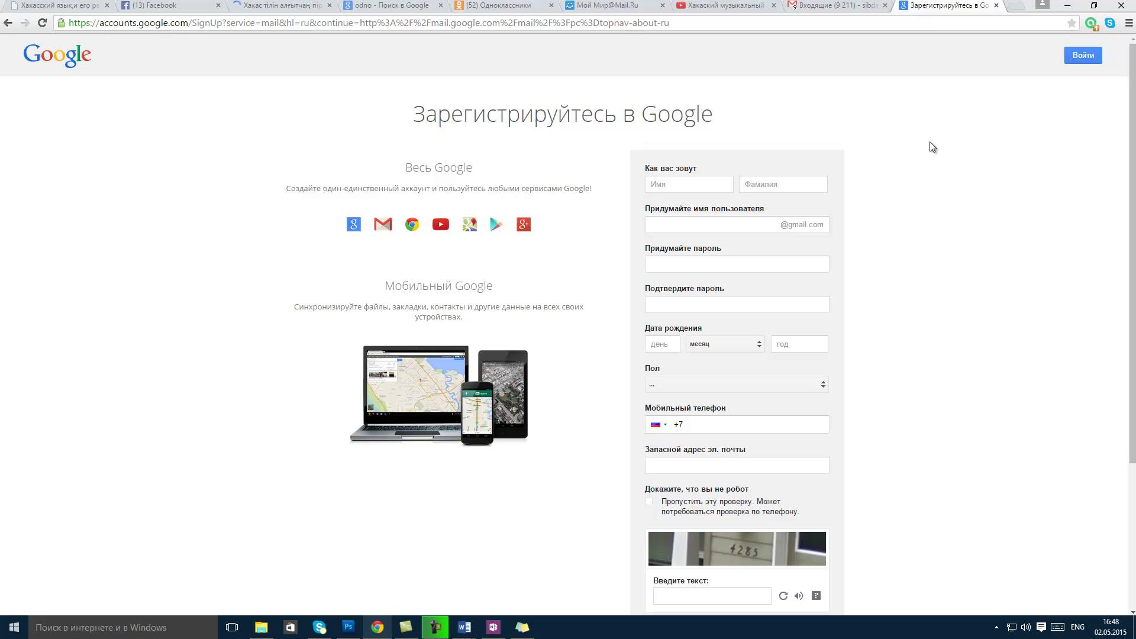
# Return to the YouTube chatkhan video, reload the page and look at its comment section while signed out
pyautogui.click(719, 7)
pyautogui.press('F5')
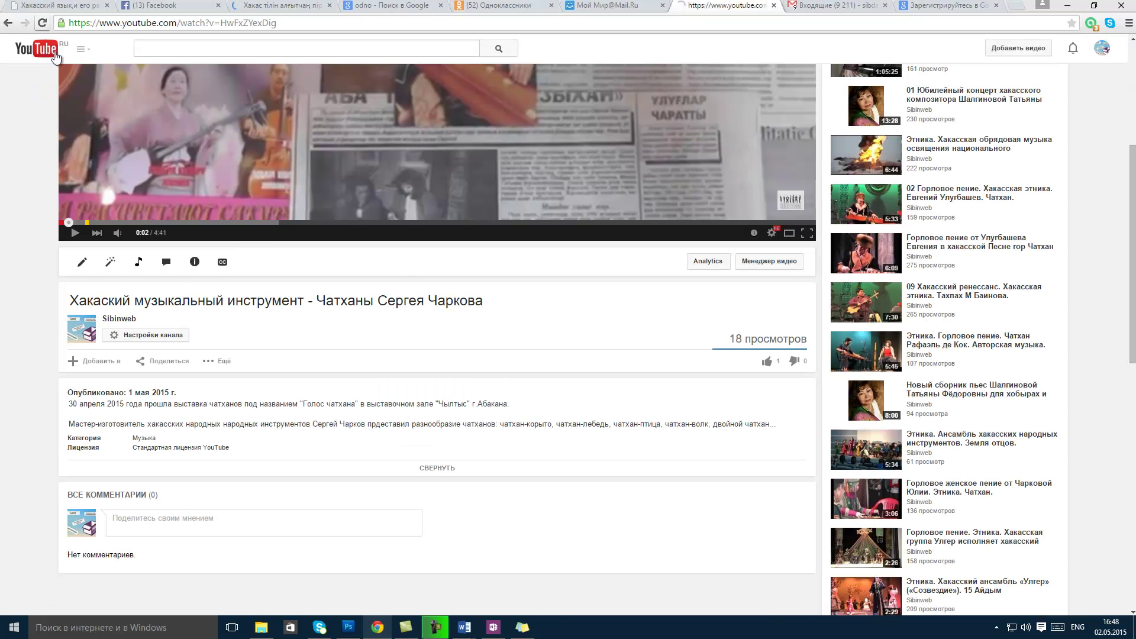
pyautogui.scroll(2, 499, 414)
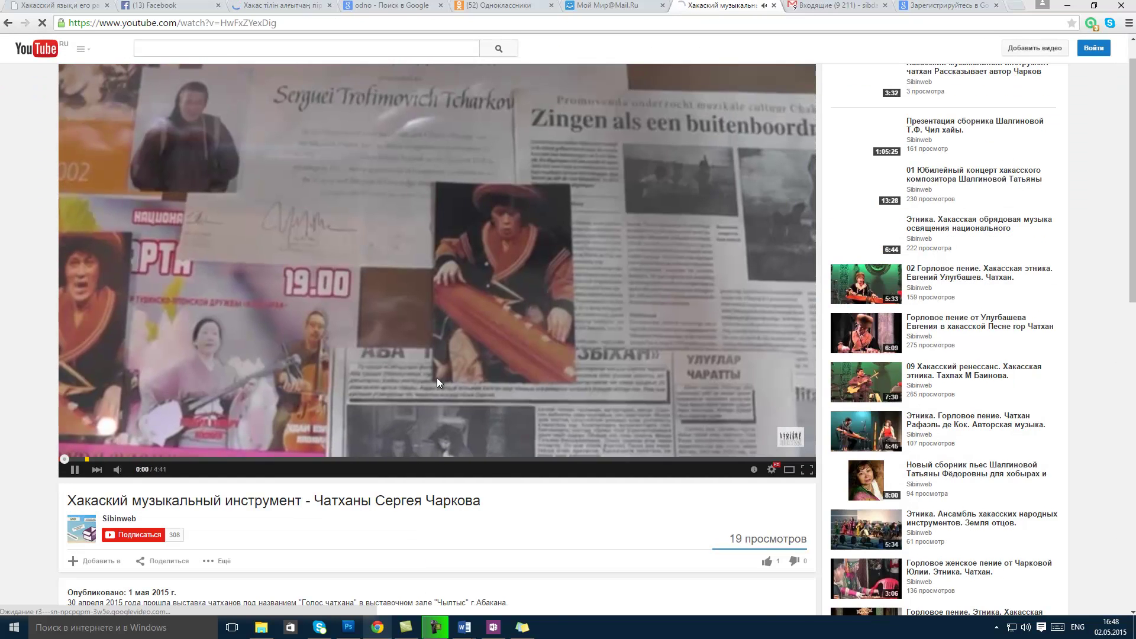
pyautogui.scroll(-2, 541, 560)
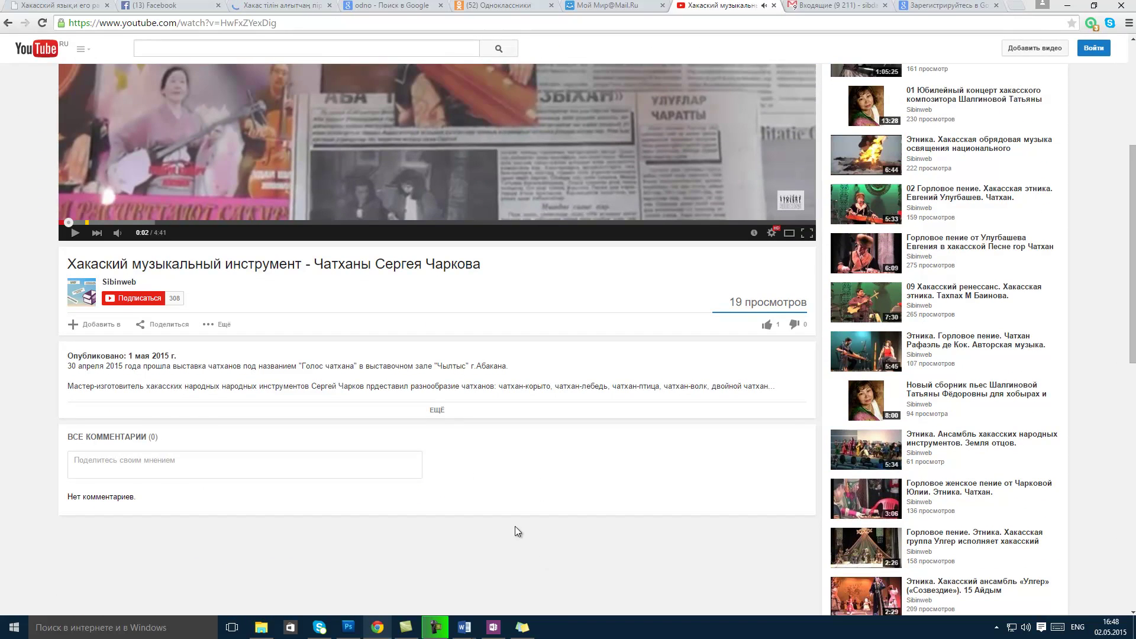
# Expand the reloaded video's description, show the Gmail start page and return to the video
pyautogui.click(436, 411)
pyautogui.hotkey('ctrl', 'Tab')
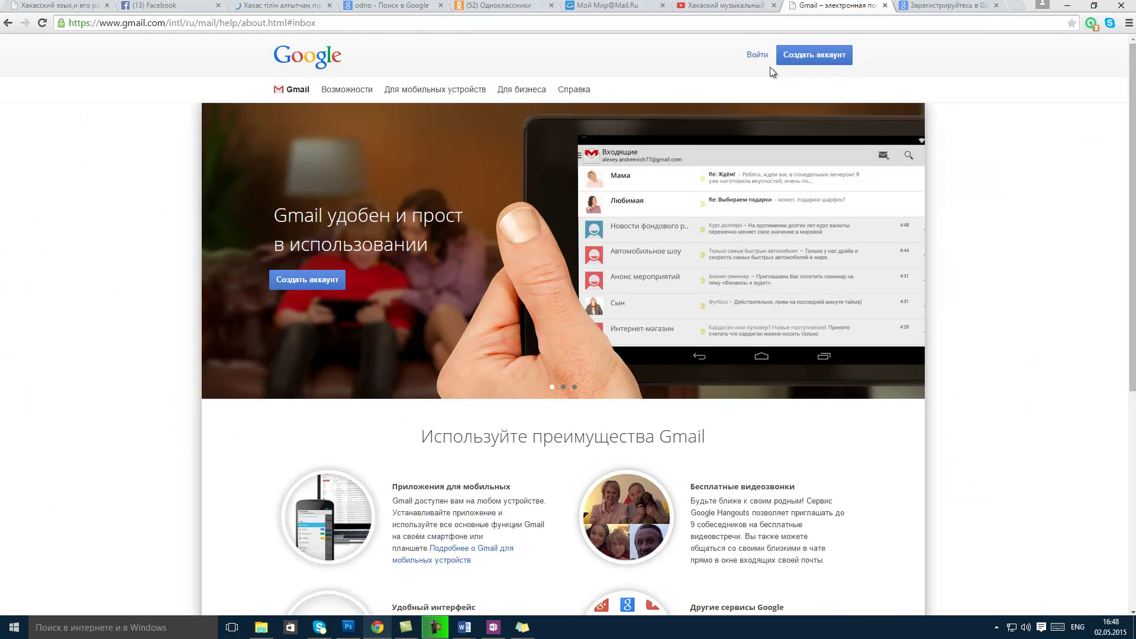
pyautogui.click(715, 7)
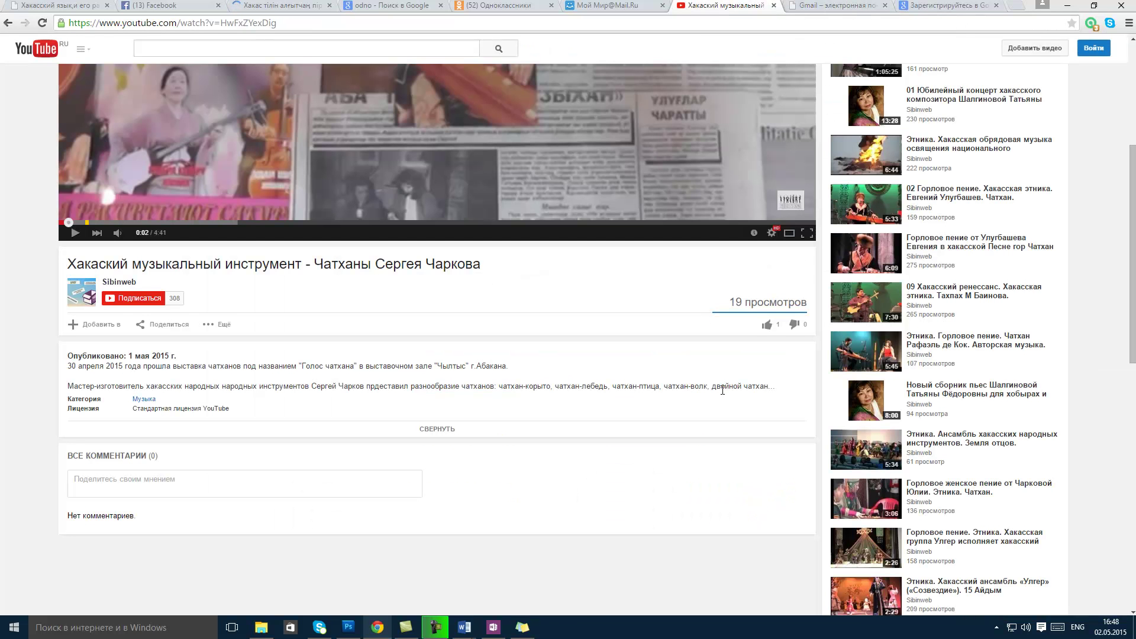